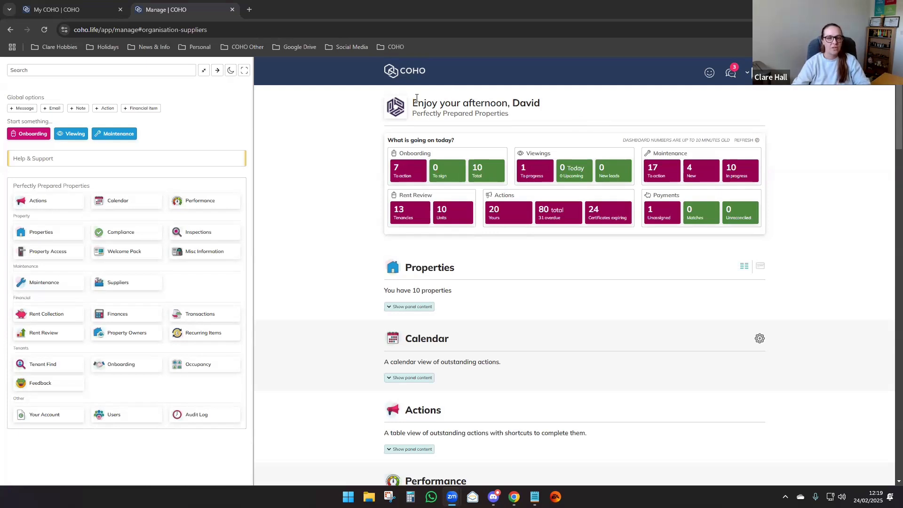
Step: Open the Maintenance section of the management dashboard
scroll(350, 114, down, 1)
scroll(351, 122, down, 15)
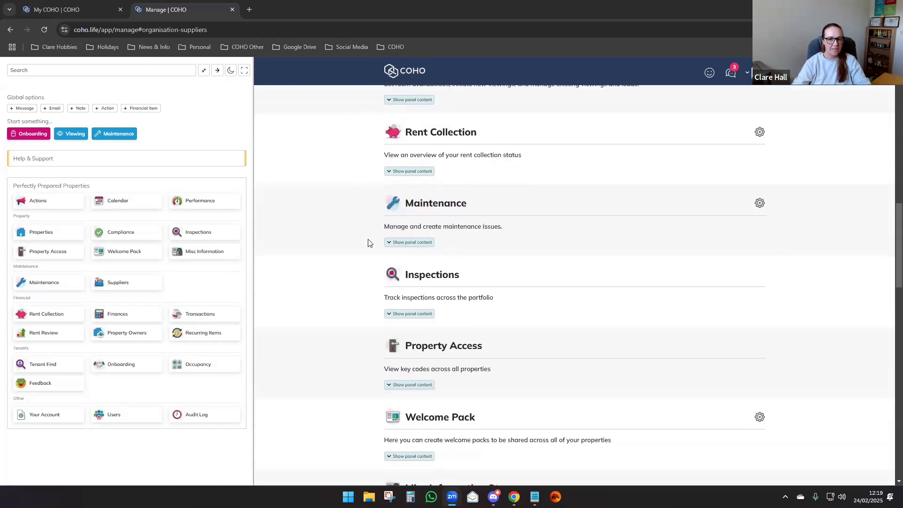
scroll(351, 226, up, 3)
scroll(354, 226, up, 10)
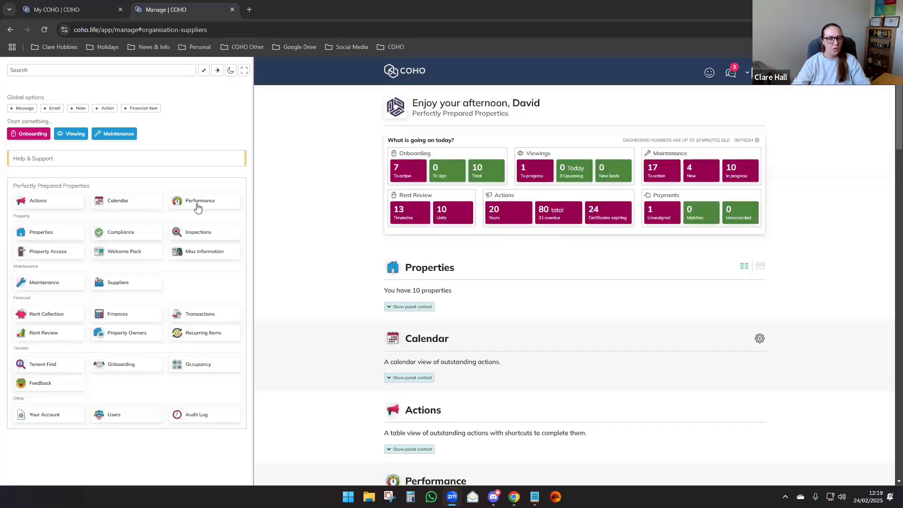
click(41, 283)
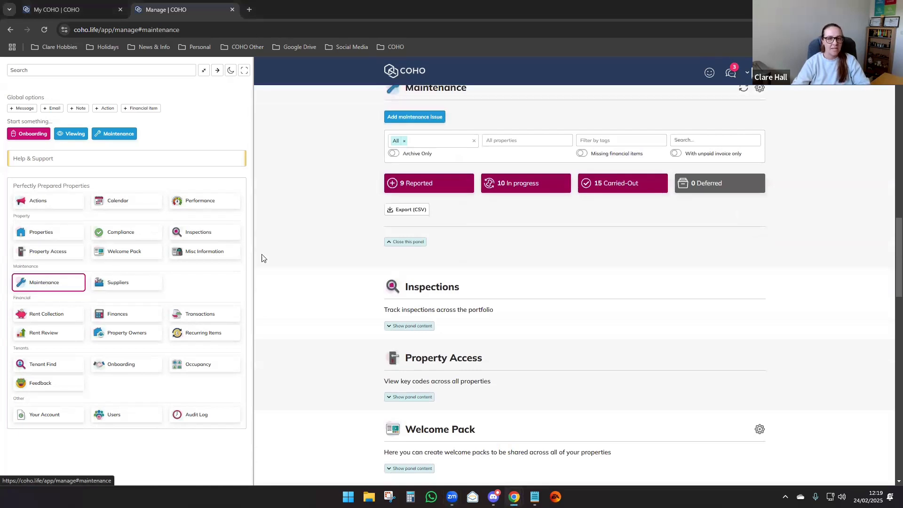
scroll(332, 254, up, 2)
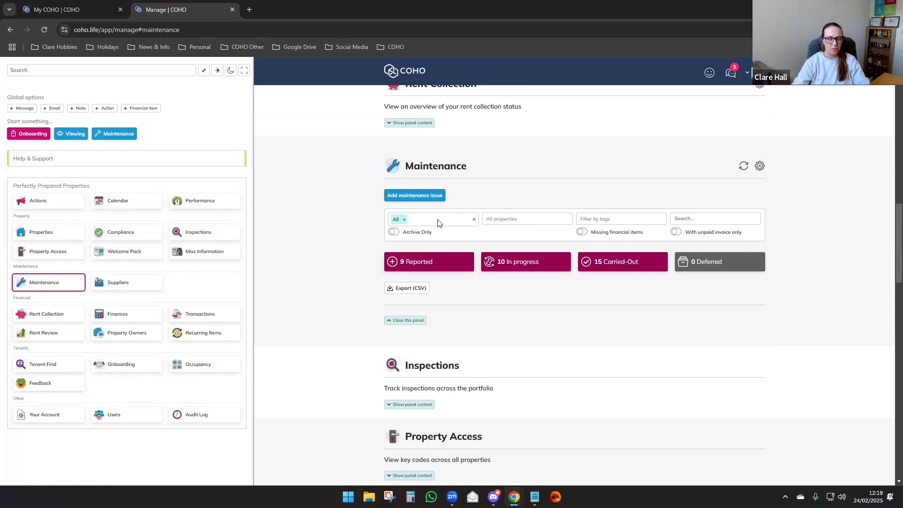
Step: Examine the preset and by-person choices in the maintenance assignee filter, leaving it on All
click(424, 222)
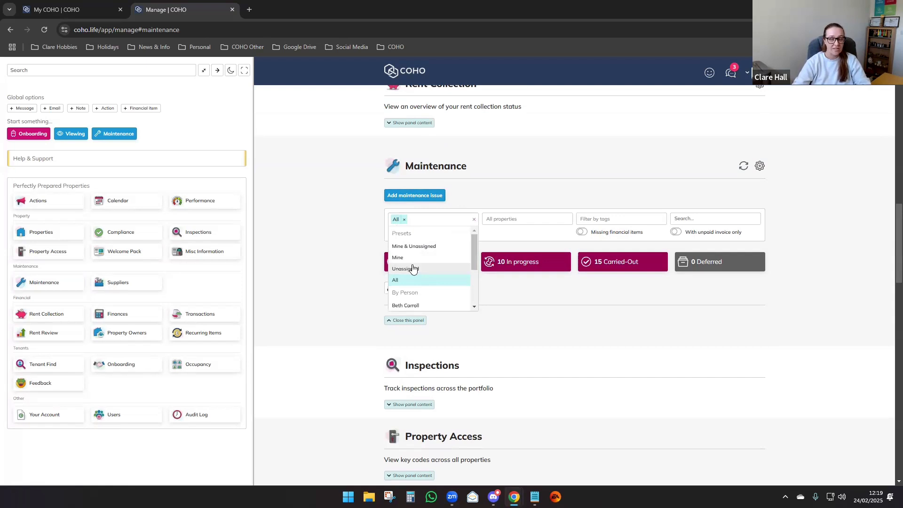
scroll(413, 268, down, 3)
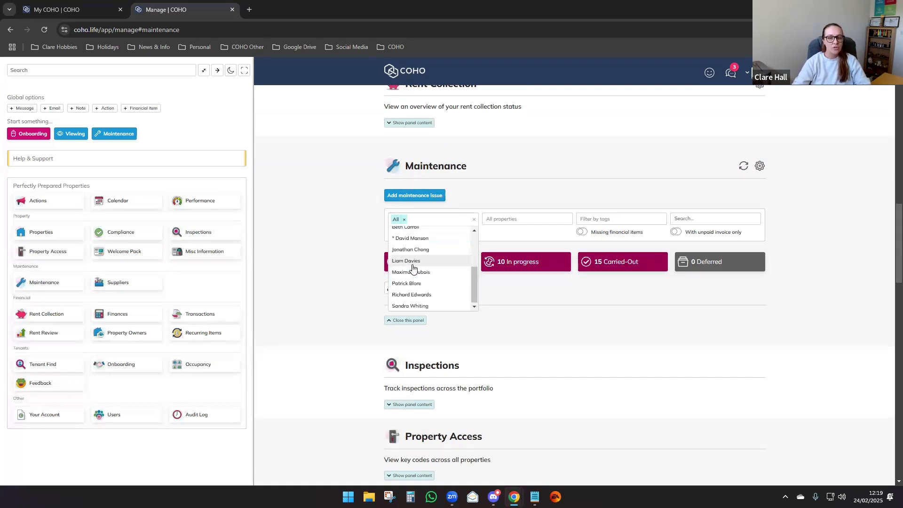
scroll(414, 267, up, 3)
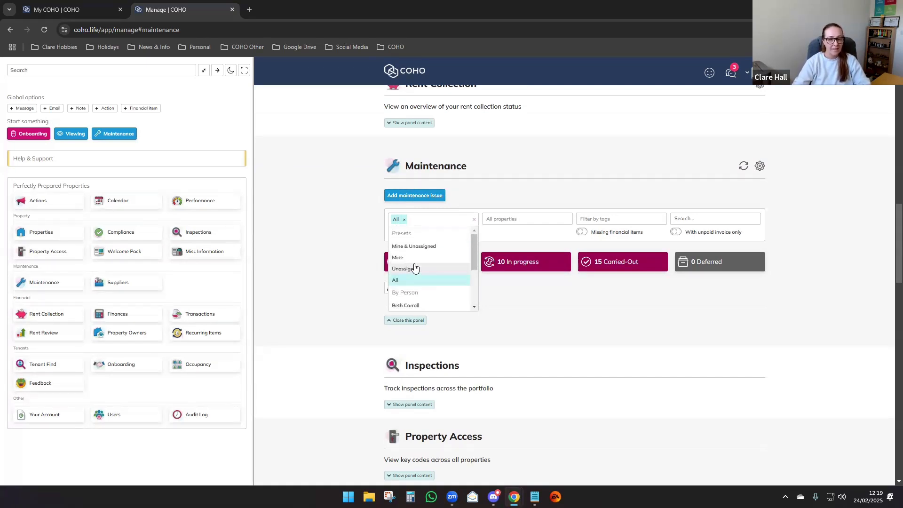
scroll(415, 267, down, 3)
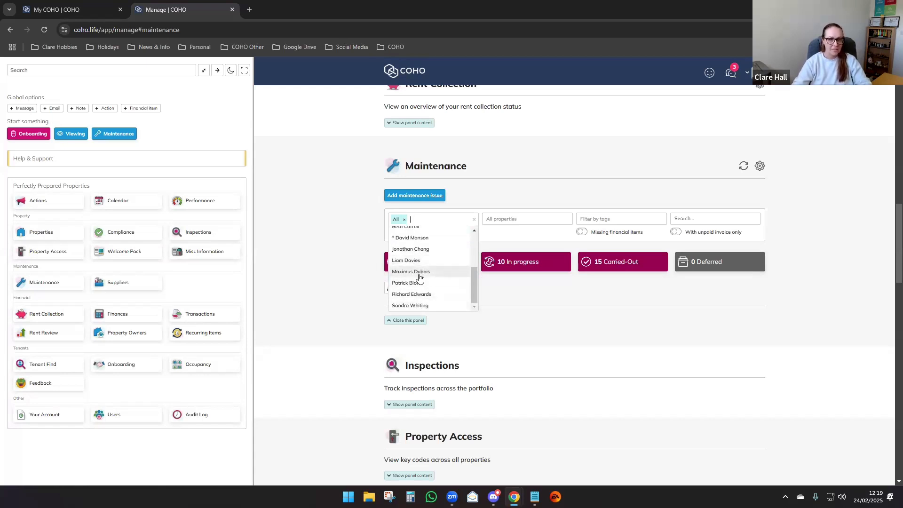
click(335, 245)
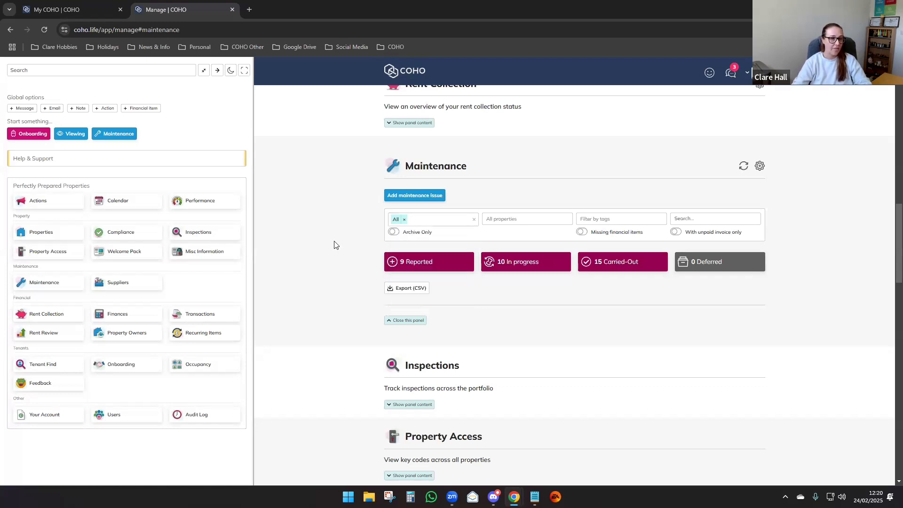
Step: Look through the options of the maintenance property filter and tag filter without selecting any
click(510, 219)
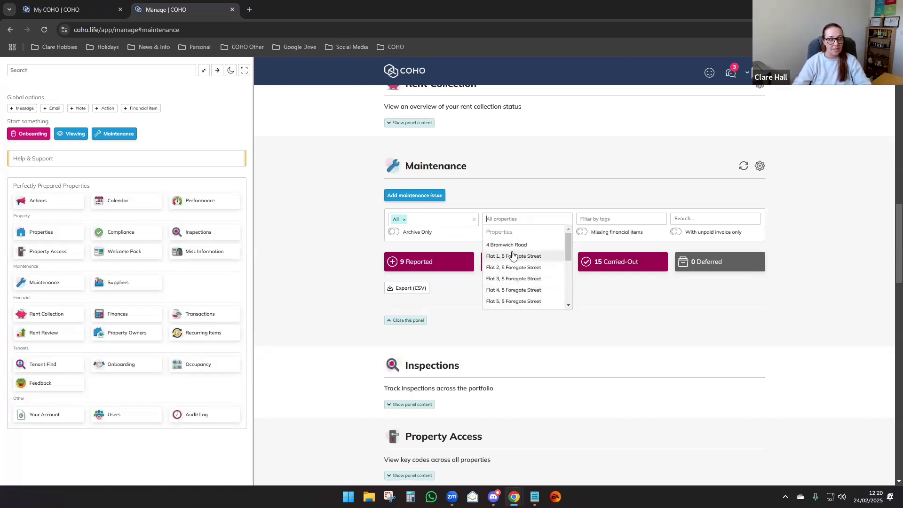
click(517, 198)
click(599, 220)
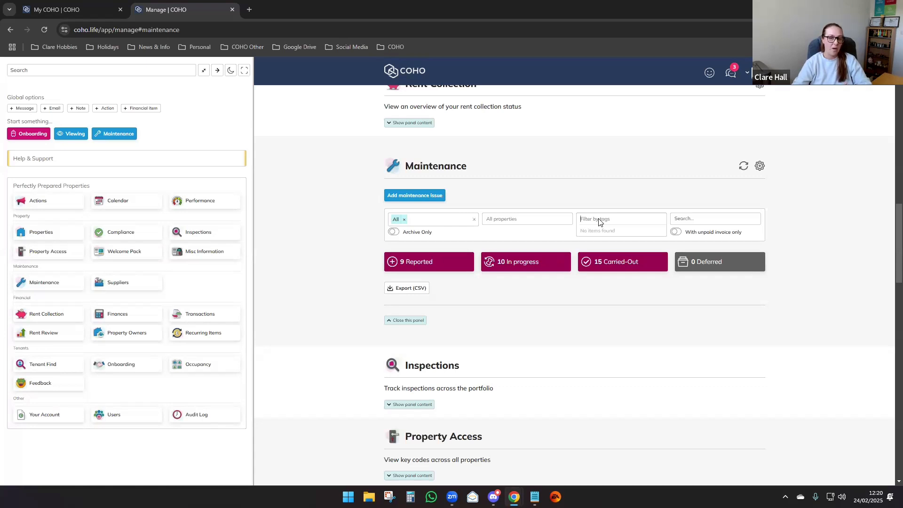
click(606, 198)
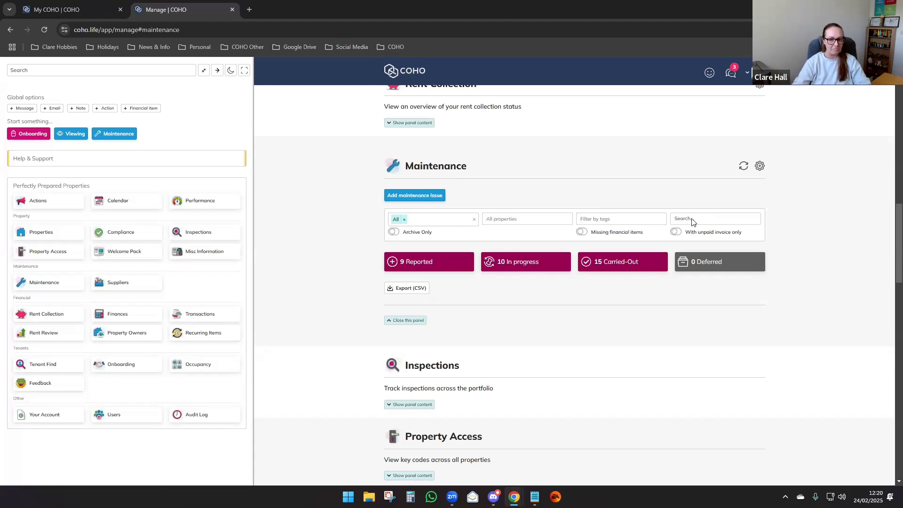
Step: View the maintenance issues with Archive Only, Missing financial items and With unpaid invoice only enabled one at a time, turning each off again
click(394, 233)
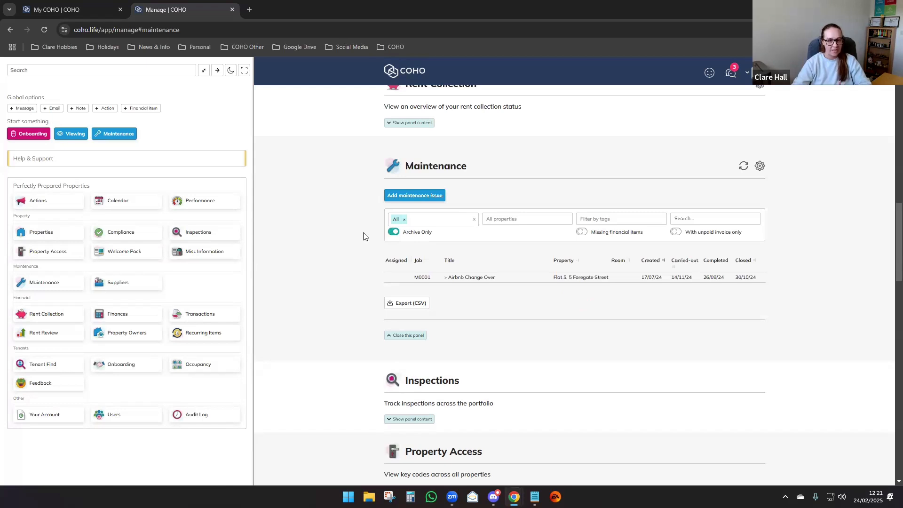
click(392, 233)
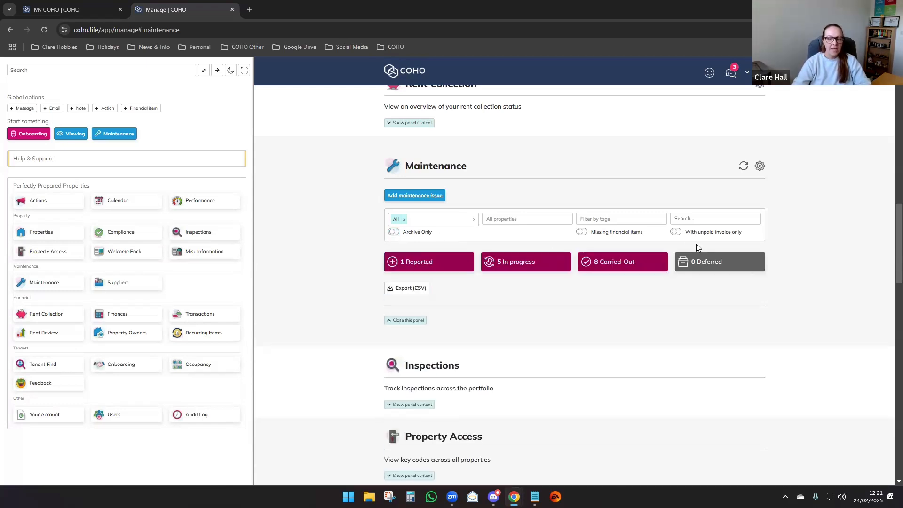
click(581, 233)
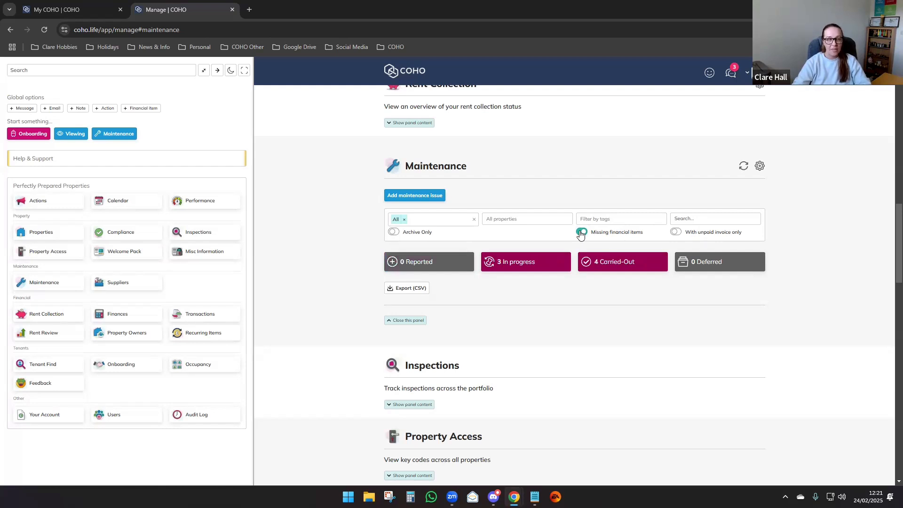
click(581, 232)
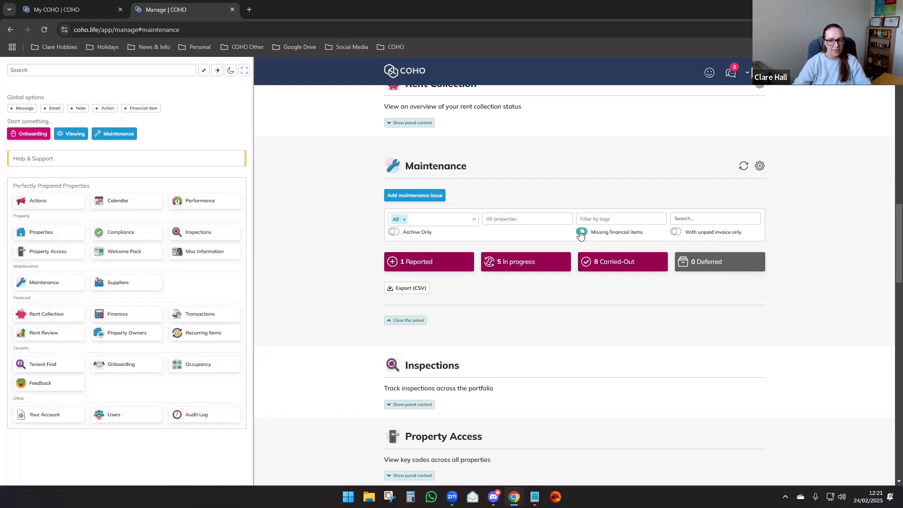
click(677, 232)
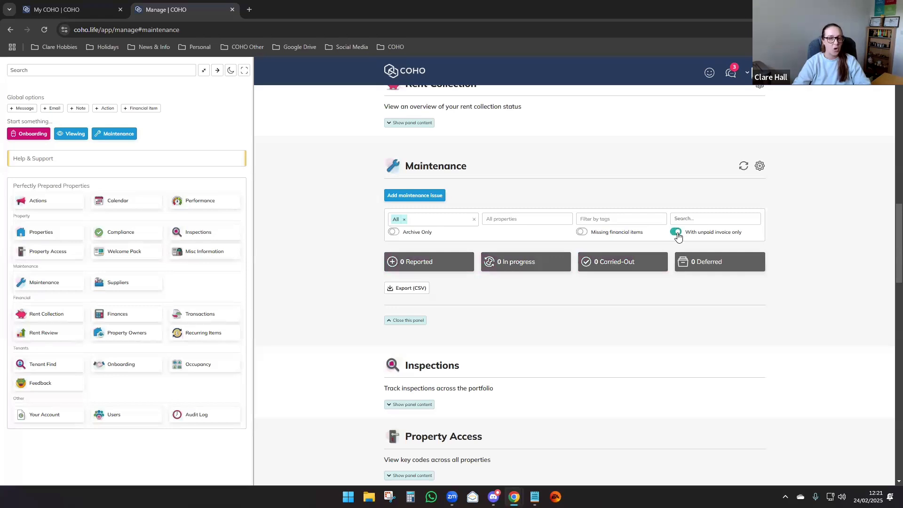
click(677, 232)
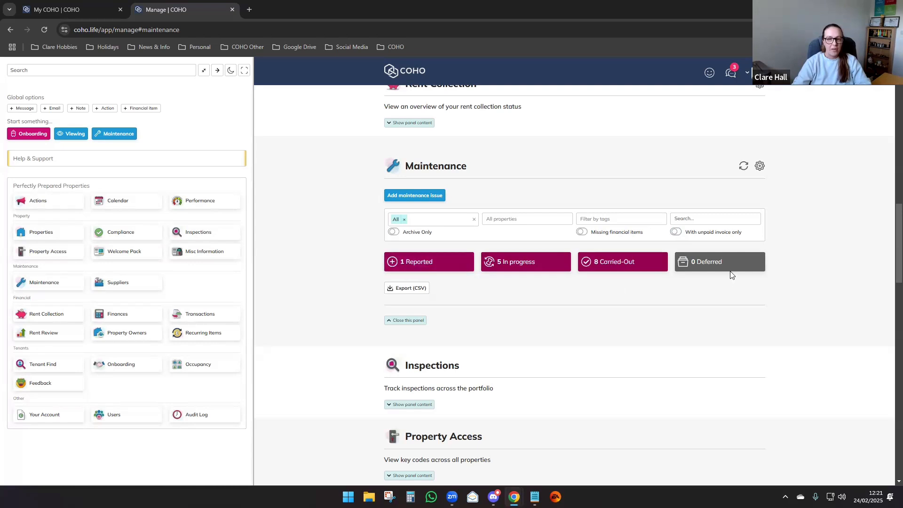
Step: Review the Reported, In progress and Carried-Out maintenance issues one group at a time, and collapse the list
click(418, 259)
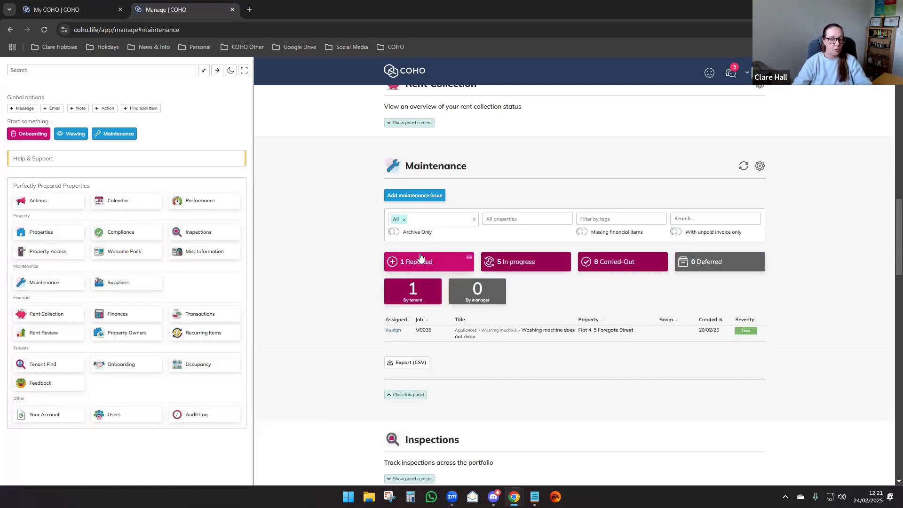
click(415, 285)
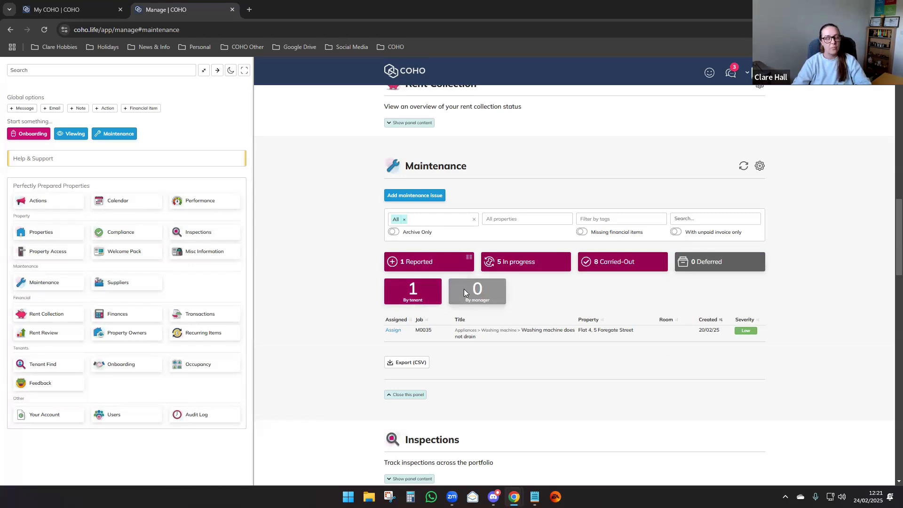
click(522, 264)
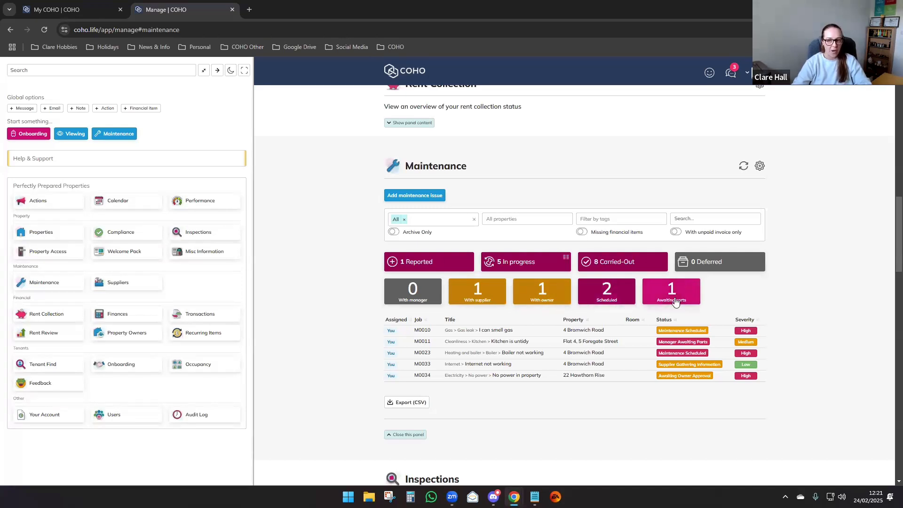
click(617, 262)
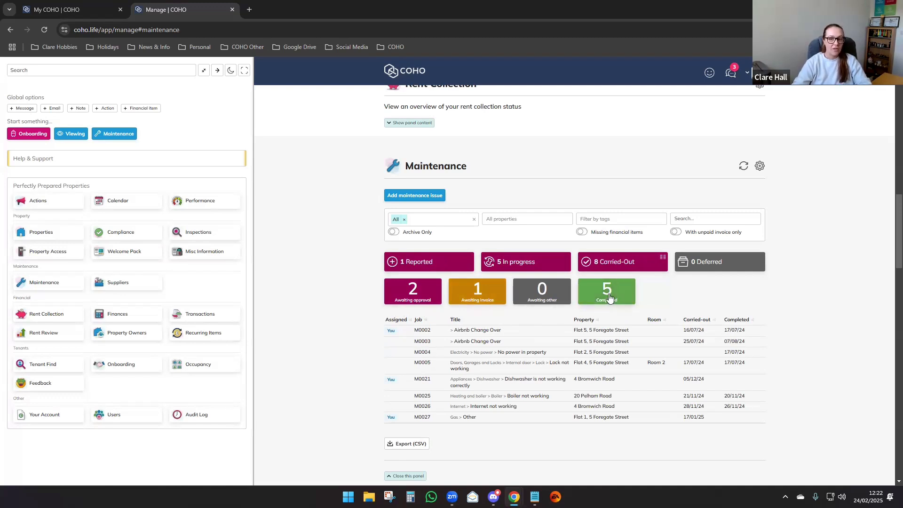
click(615, 267)
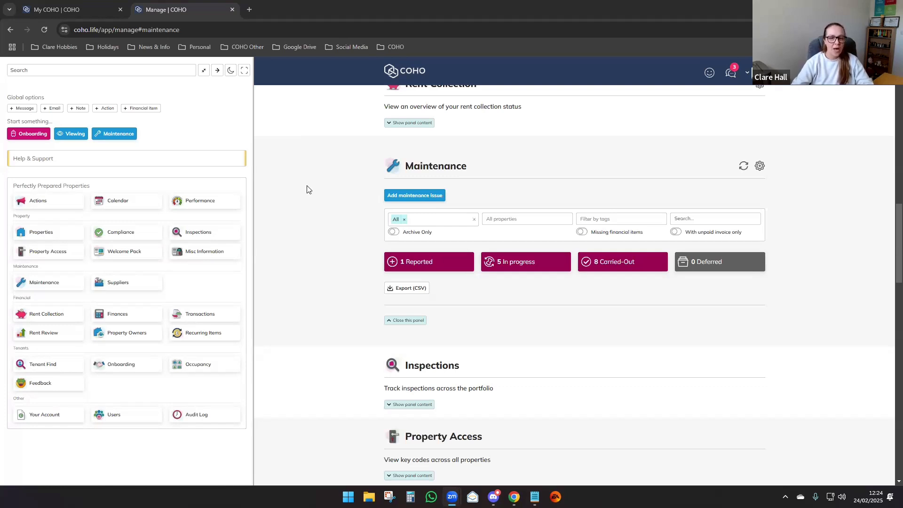
Step: Start a new maintenance issue and choose "Internet not working" from the Internet category
click(389, 198)
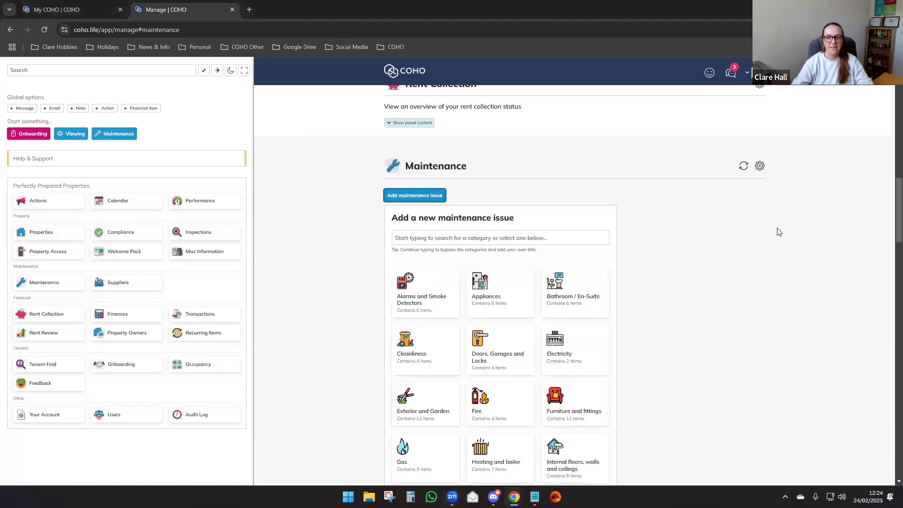
drag(891, 194, 890, 218)
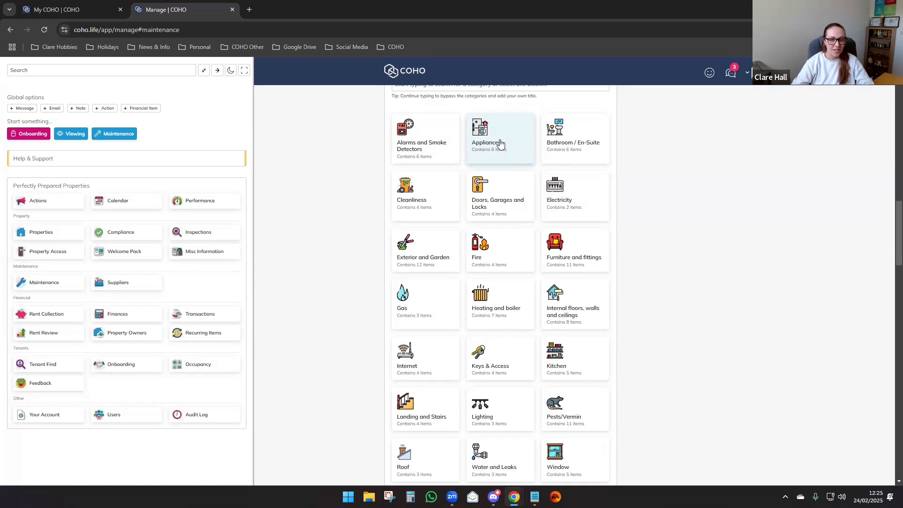
scroll(341, 165, up, 2)
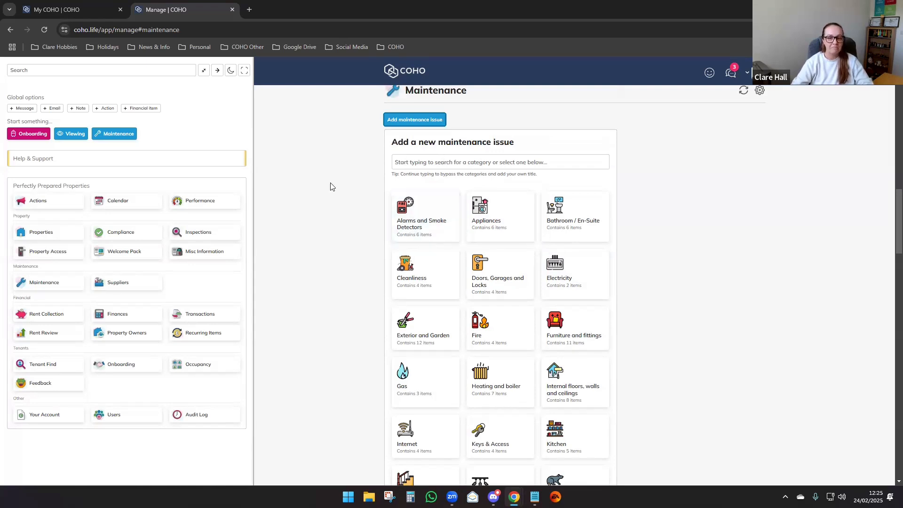
scroll(331, 186, down, 5)
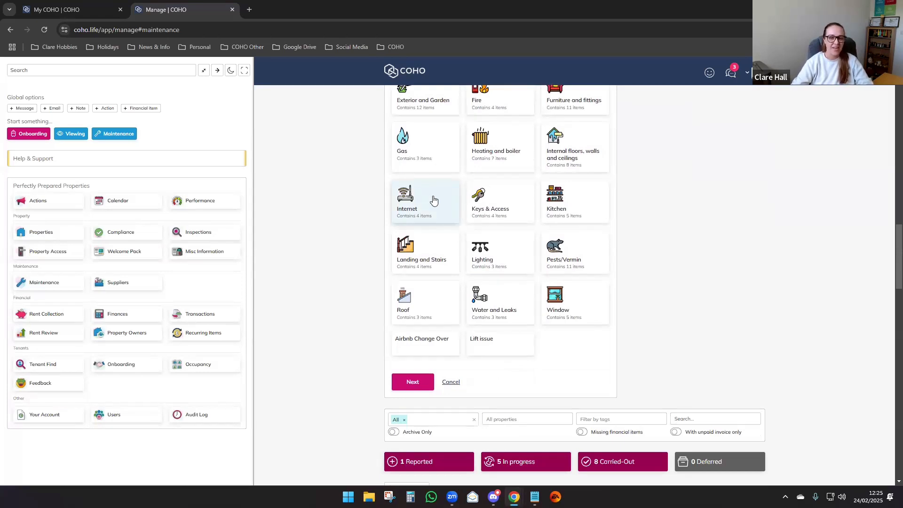
scroll(433, 200, up, 3)
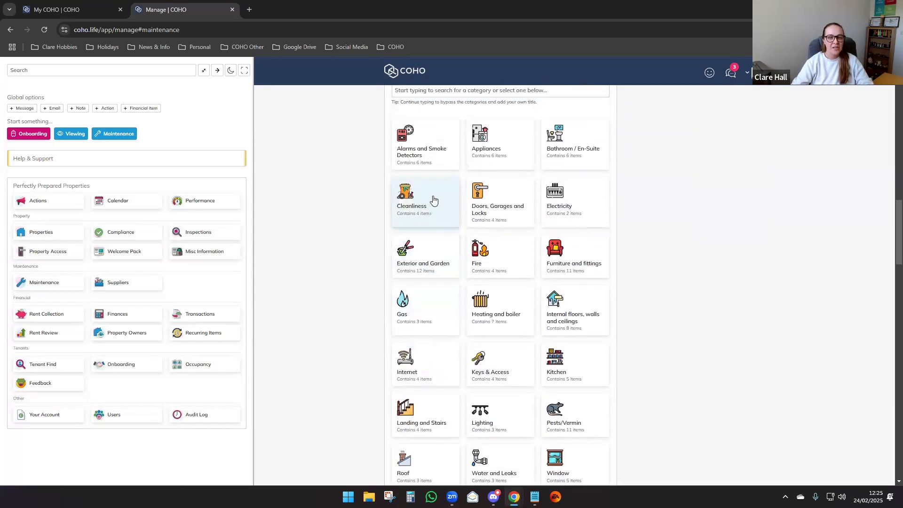
click(428, 357)
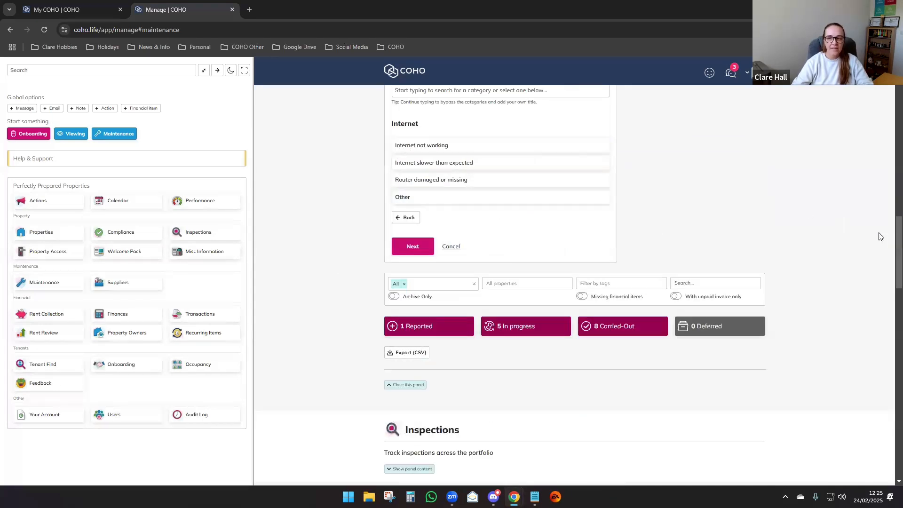
scroll(888, 228, up, 1)
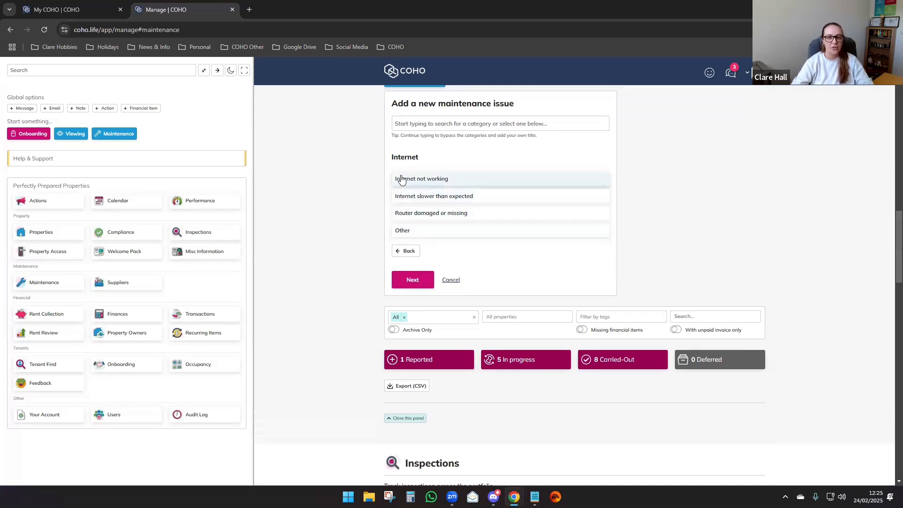
click(421, 181)
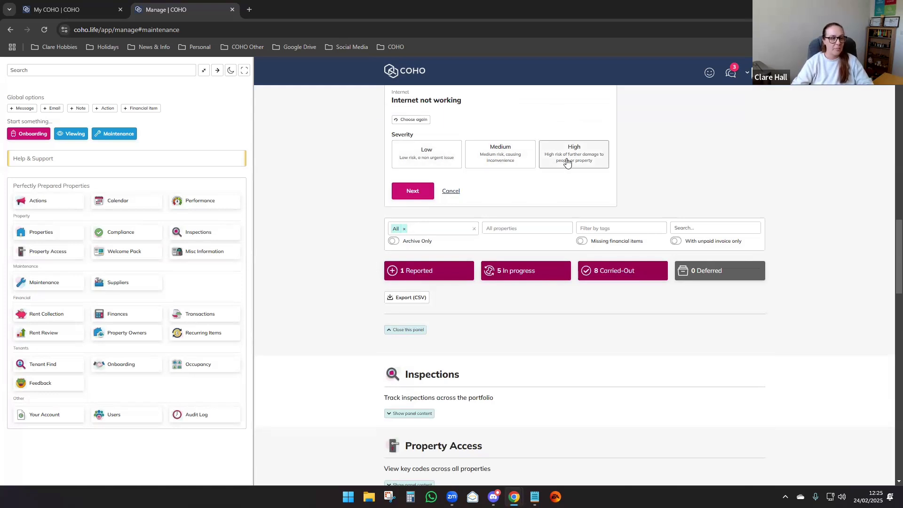
Step: Set the new issue's severity to Low and continue to the property selection
click(430, 151)
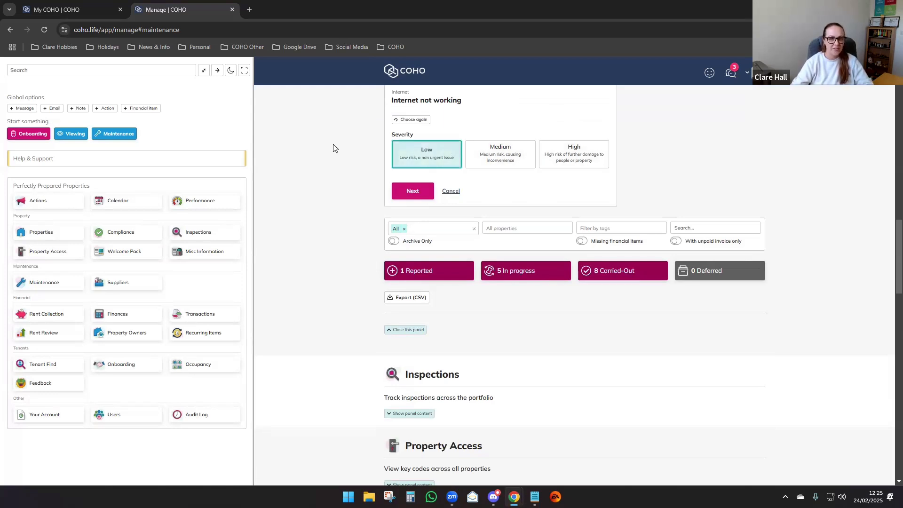
click(395, 193)
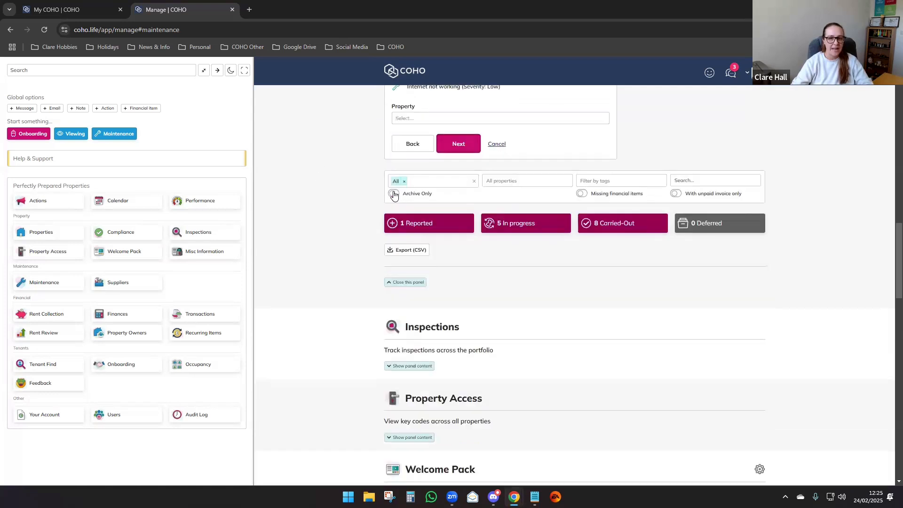
scroll(889, 229, up, 1)
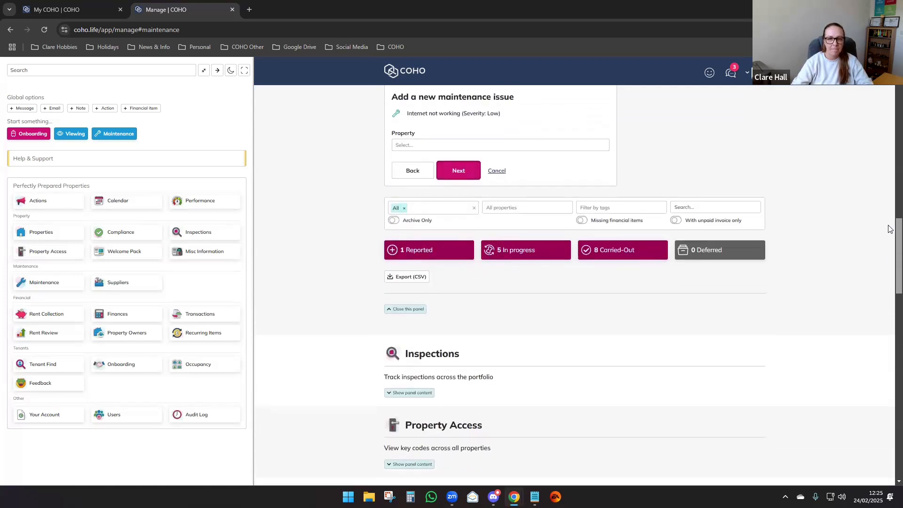
scroll(889, 229, up, 1)
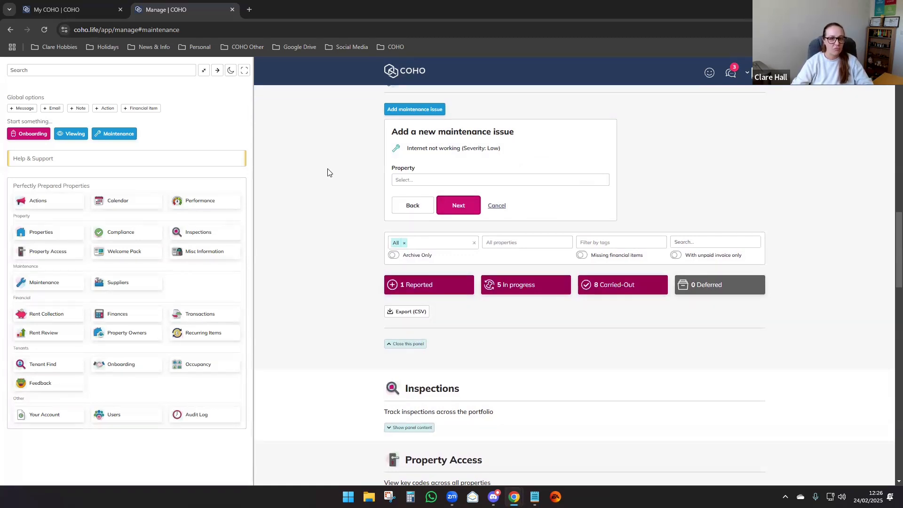
Step: Choose the first listed property for the new issue and continue past the manager notes and images without adding any
click(399, 181)
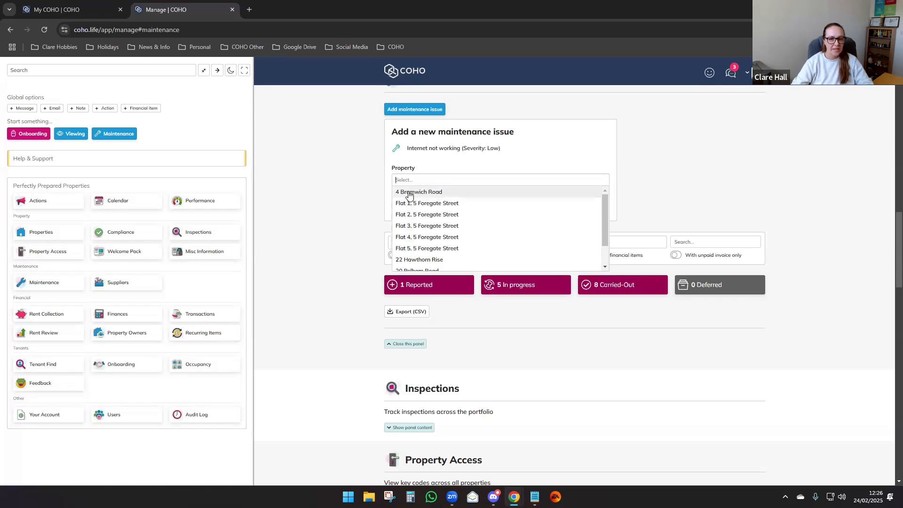
click(408, 193)
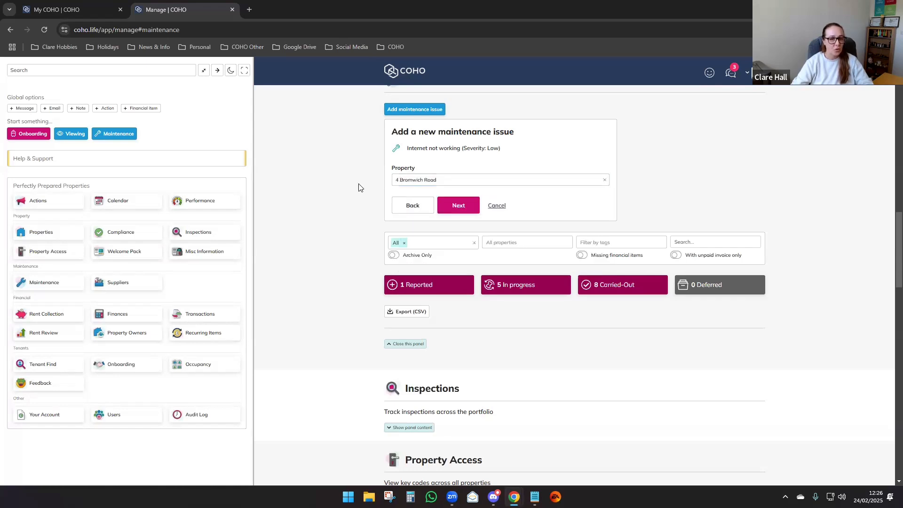
click(463, 208)
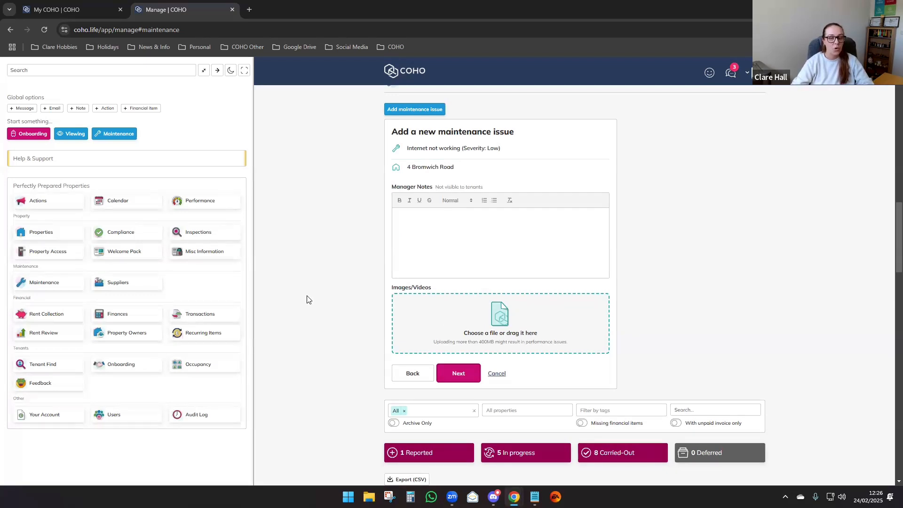
click(460, 373)
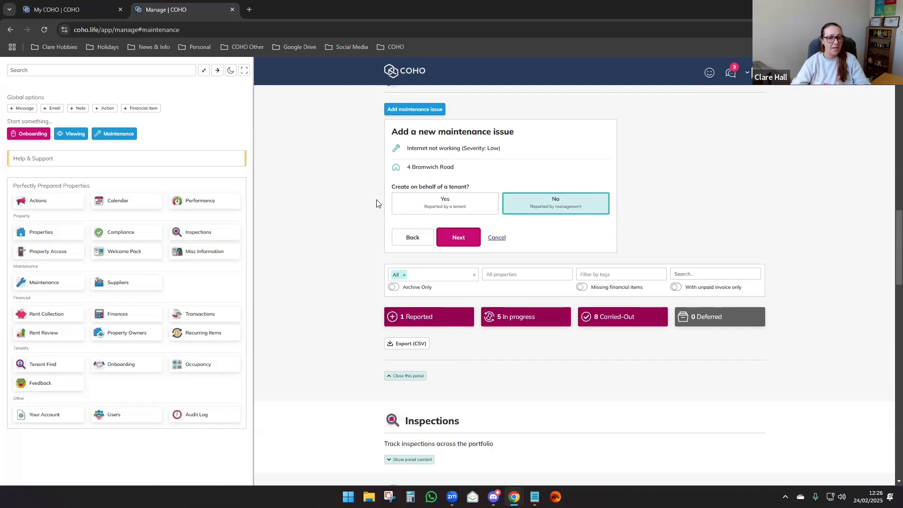
Step: Mark the issue as reported by a tenant, choose the first listed tenant as the reporter, and continue to the assignee
click(424, 203)
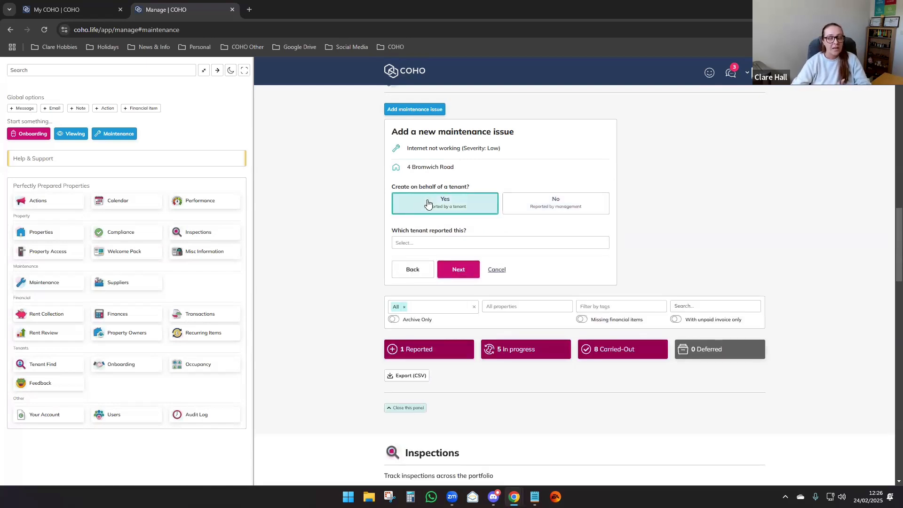
click(420, 243)
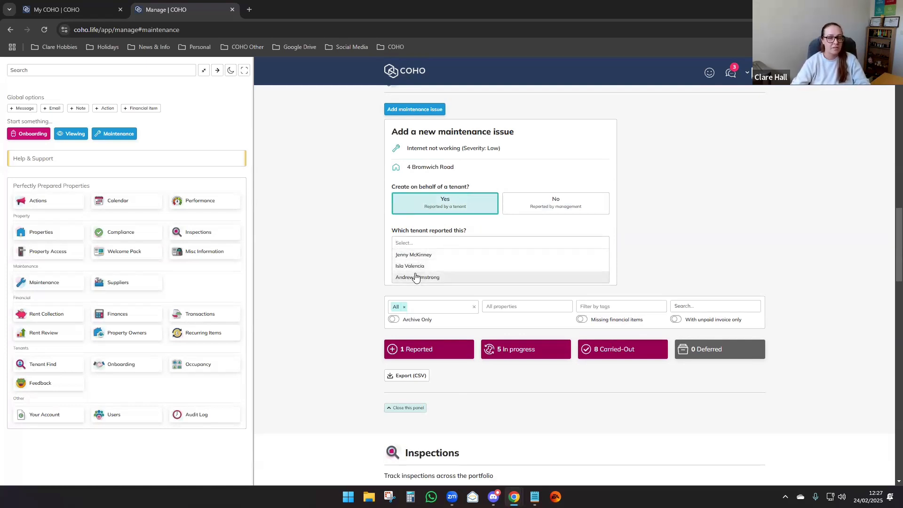
click(341, 233)
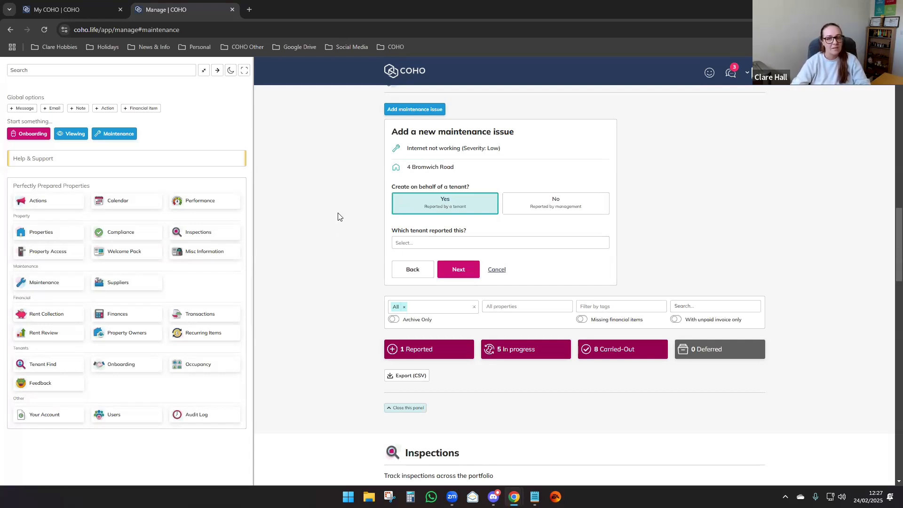
click(406, 244)
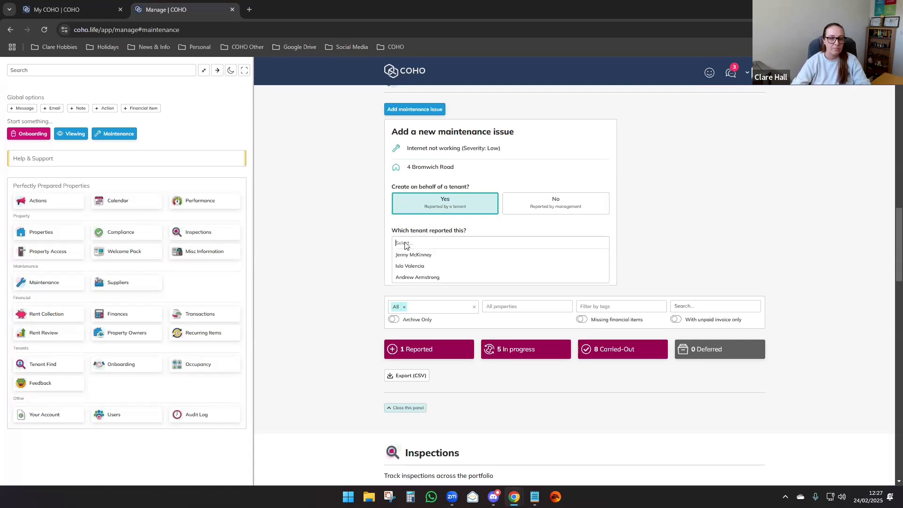
click(410, 258)
click(342, 252)
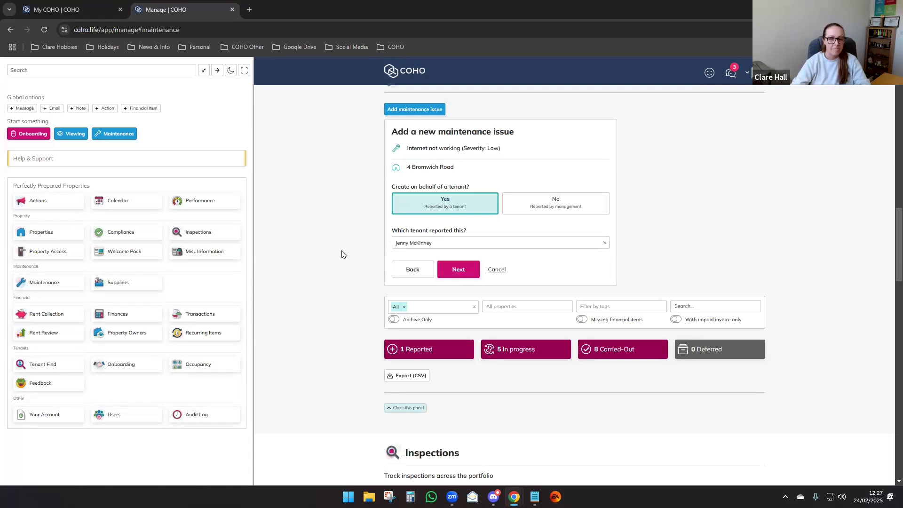
click(458, 271)
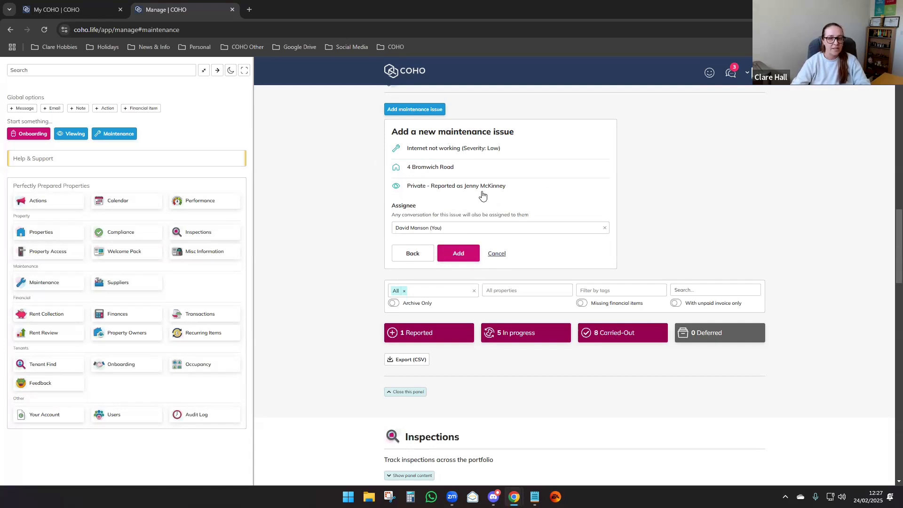
Step: Look through the available assignees, keep yourself as the assignee, and add the new maintenance issue
click(406, 227)
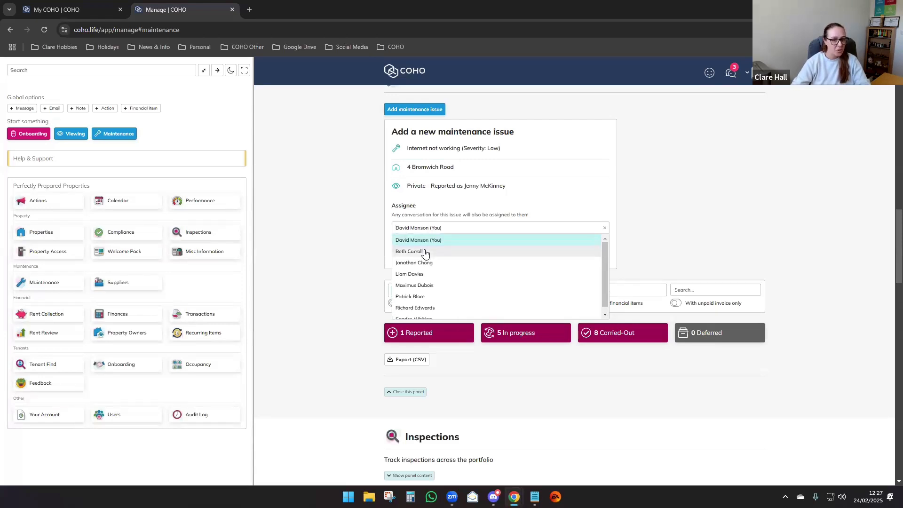
click(359, 239)
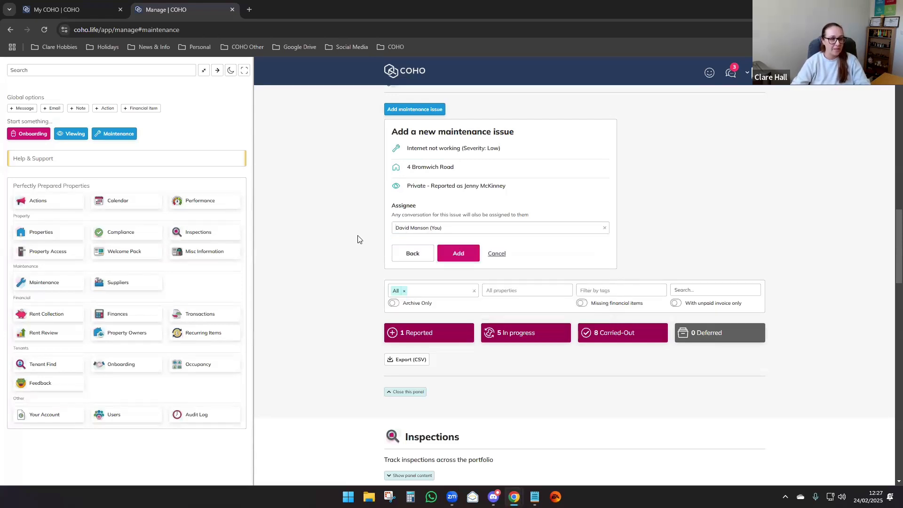
click(400, 231)
click(401, 242)
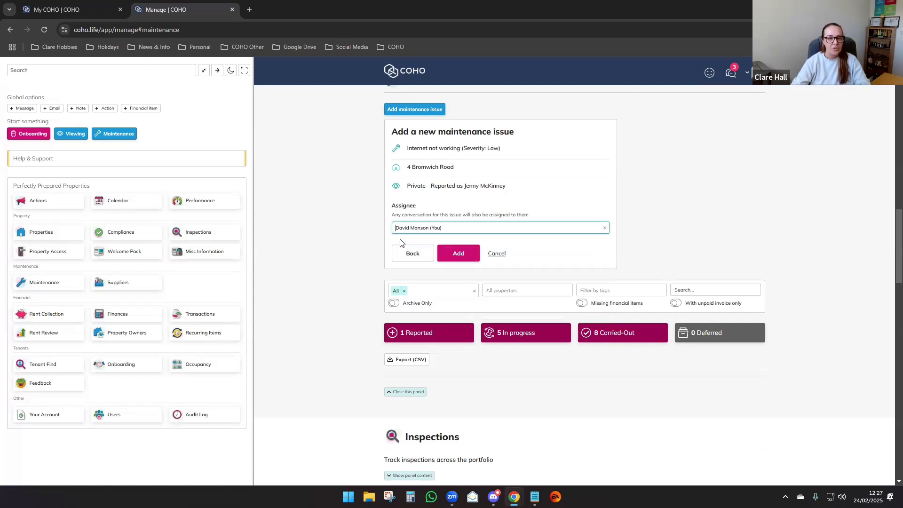
click(349, 239)
click(459, 254)
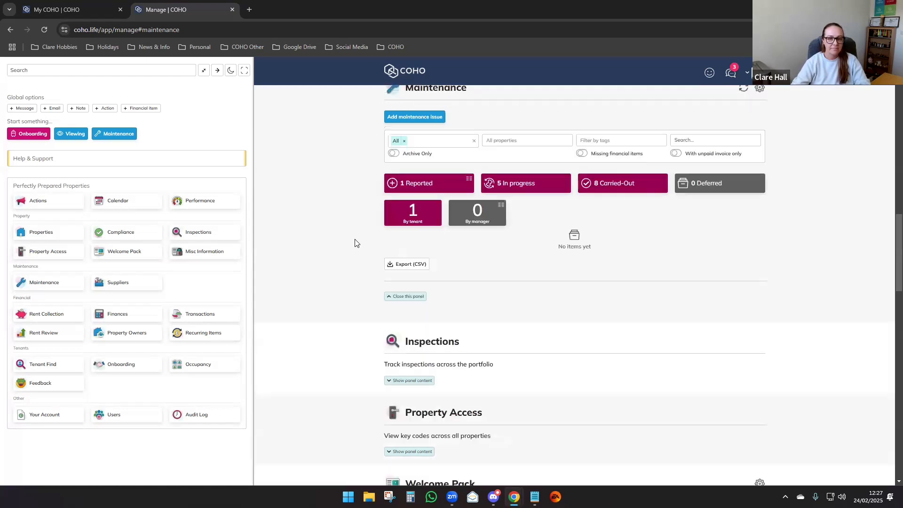
Step: List the issues reported by tenants and view the assignee choices for the washing machine issue without assigning anyone
scroll(355, 243, up, 2)
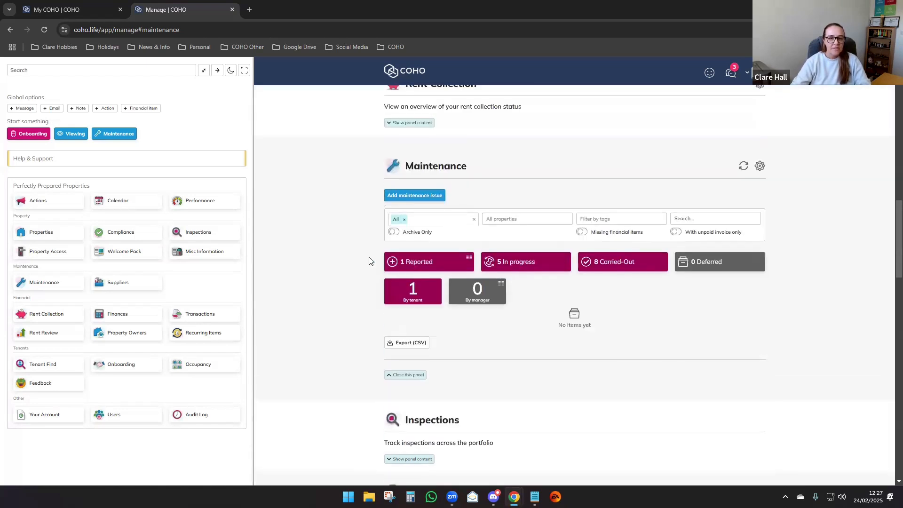
click(407, 292)
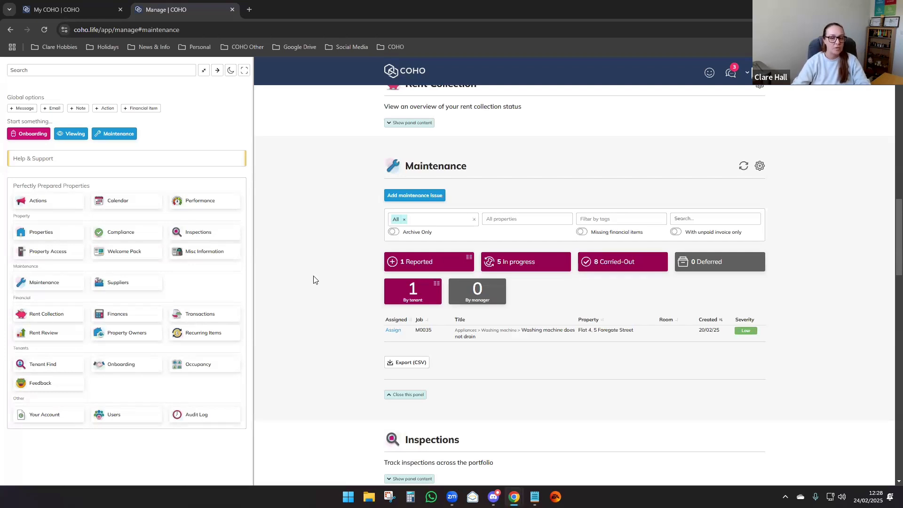
scroll(316, 280, down, 2)
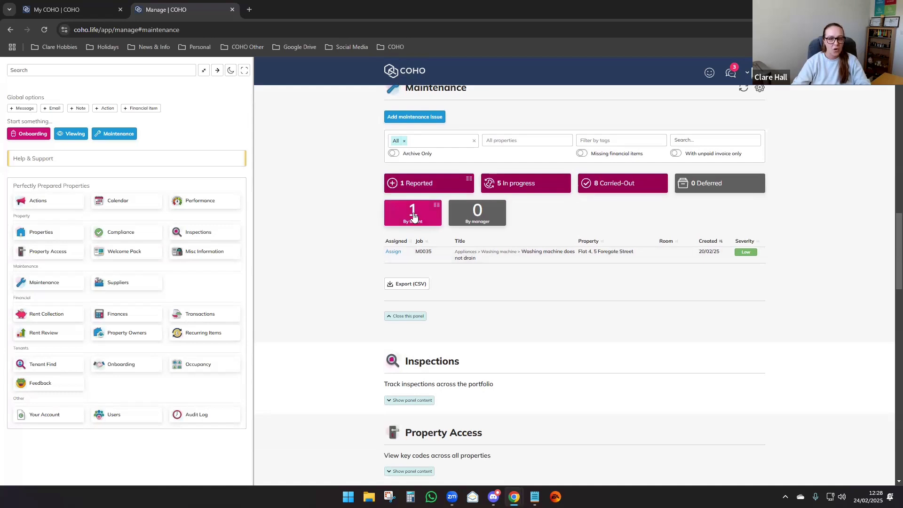
click(395, 254)
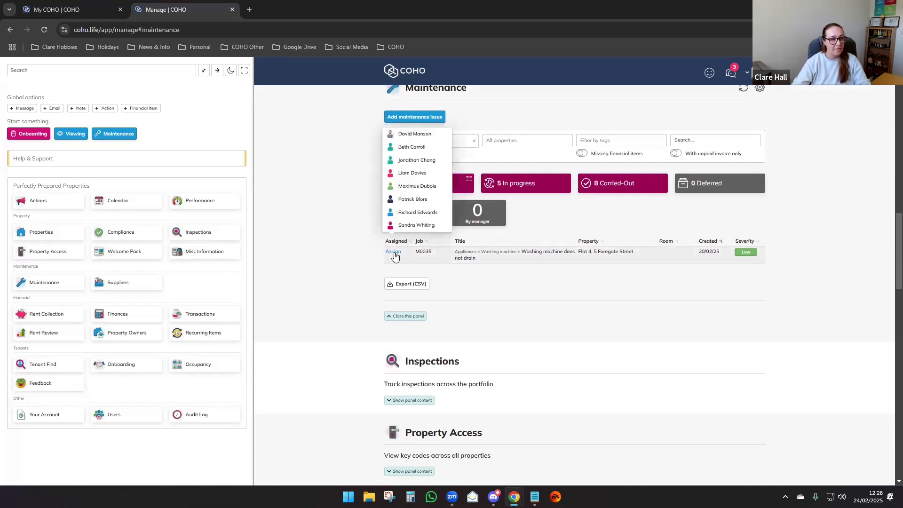
click(355, 245)
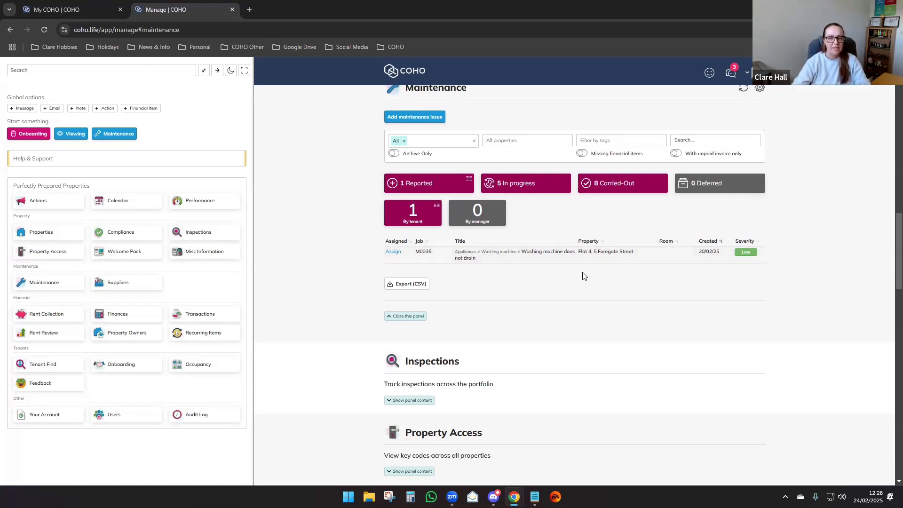
Step: Open the "Washing machine does not drain" issue and view its share confirmation and target date options, cancelling both
click(537, 256)
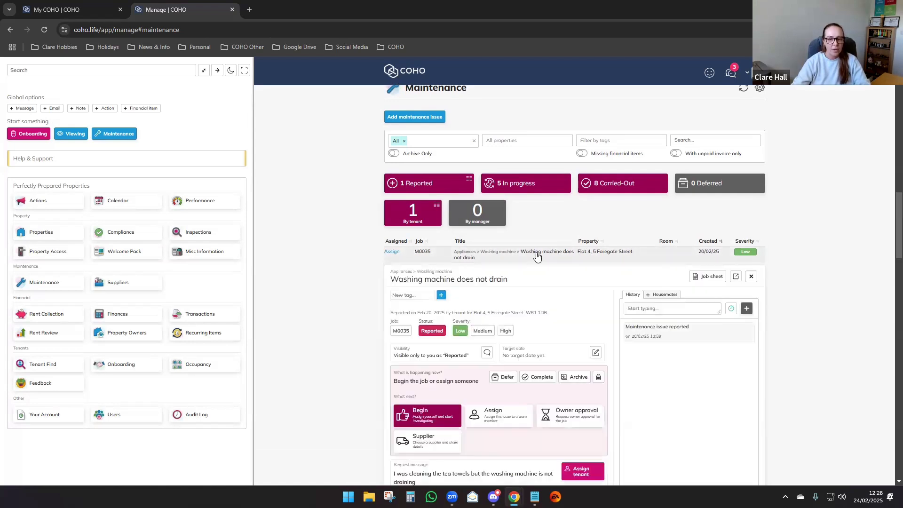
drag(890, 206, 890, 231)
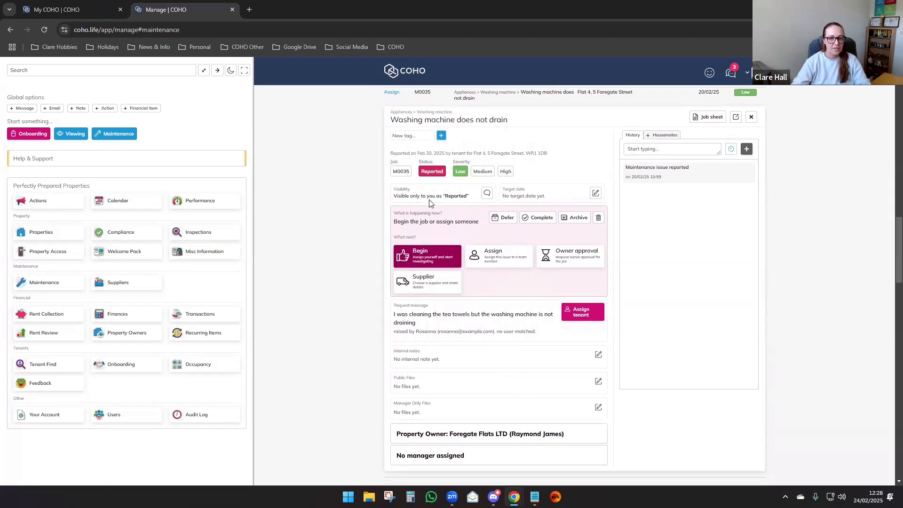
click(488, 194)
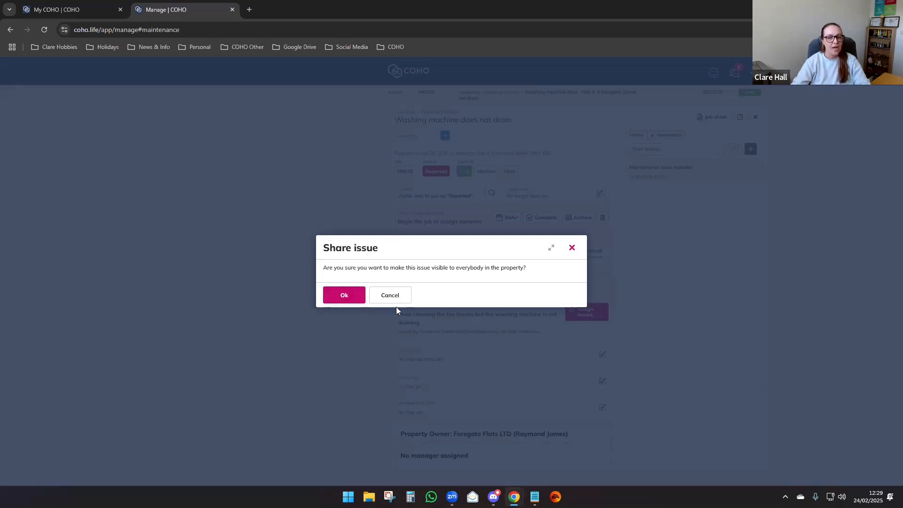
click(391, 295)
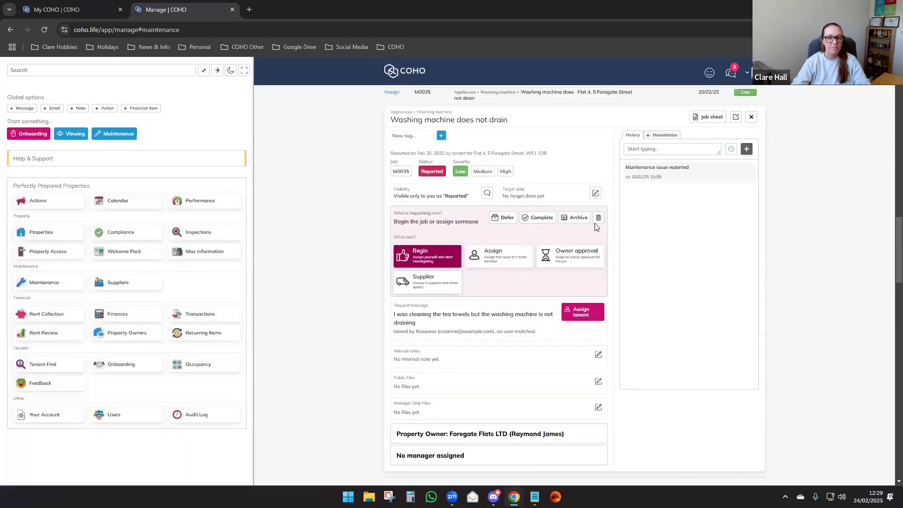
click(596, 194)
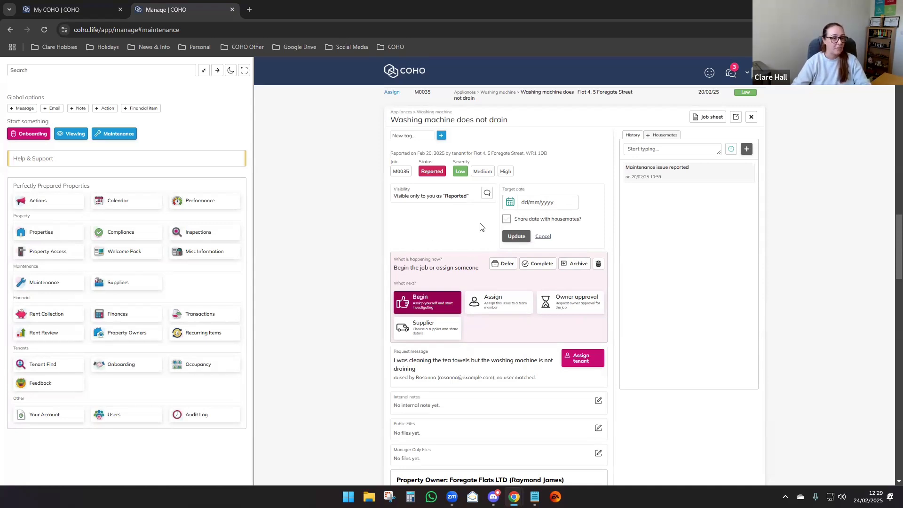
click(543, 237)
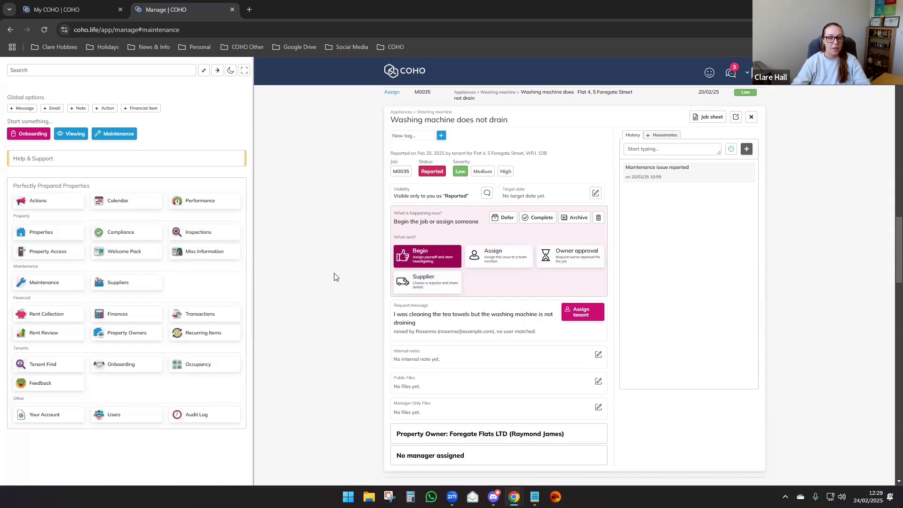
Step: View the issue's property owner details and its manager assignment choices without assigning a manager
scroll(334, 277, down, 2)
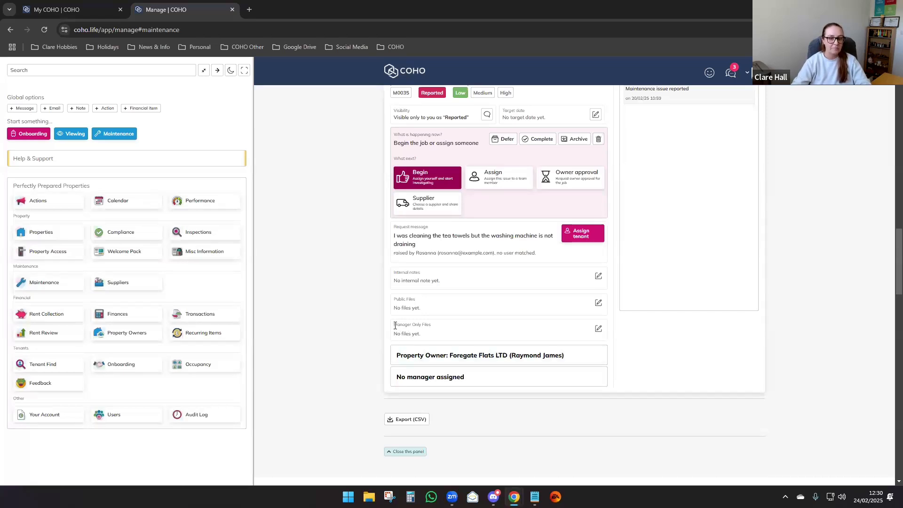
click(416, 356)
scroll(337, 325, down, 3)
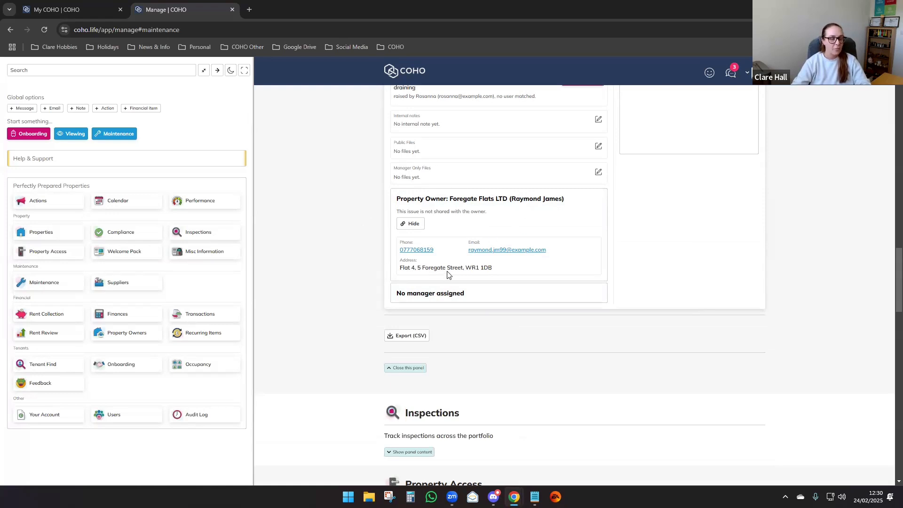
click(464, 202)
click(403, 225)
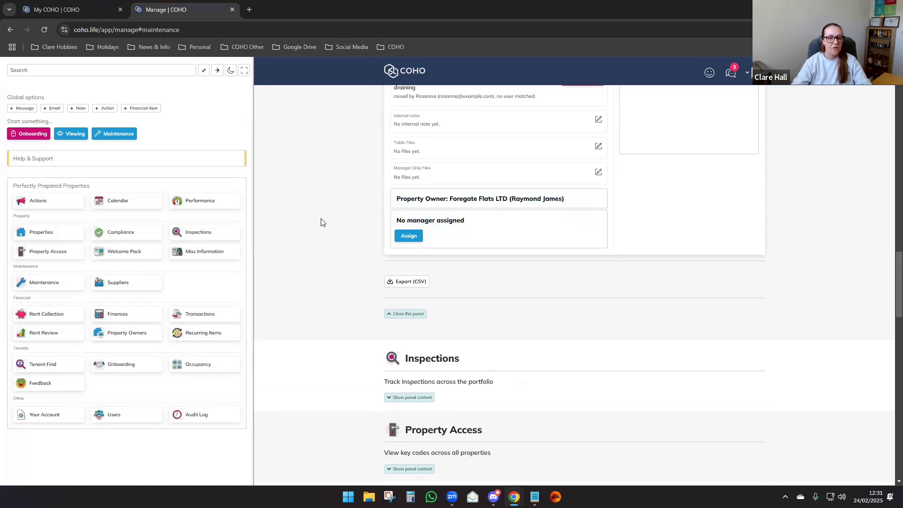
click(409, 236)
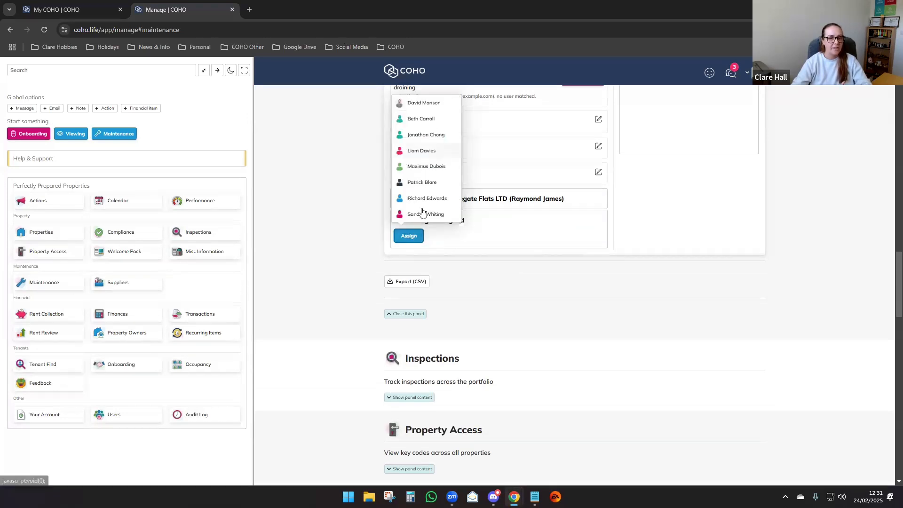
click(350, 232)
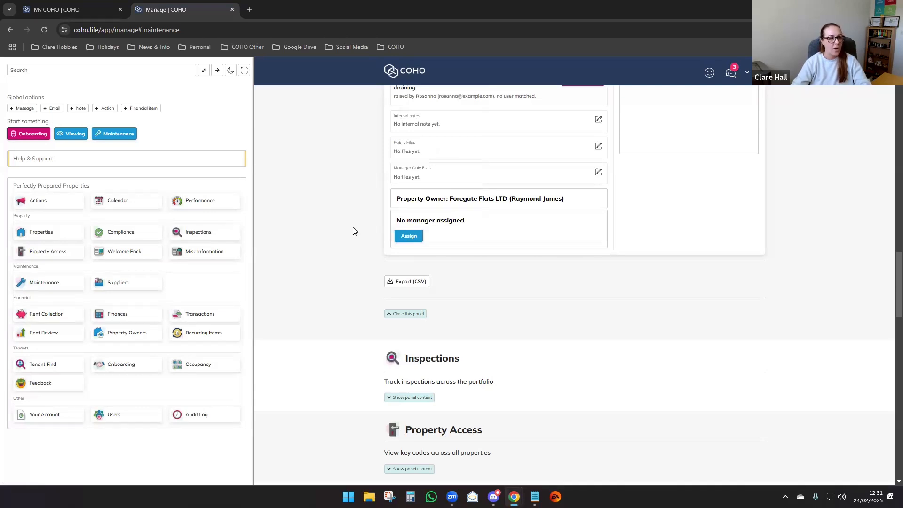
Step: View the issue's history note field and housemates conversation option, and open its job sheet
scroll(355, 230, up, 6)
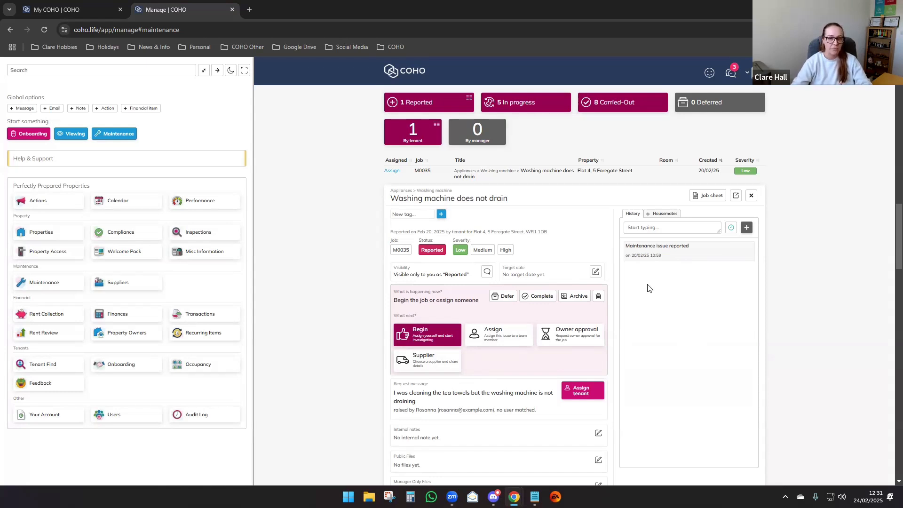
click(649, 228)
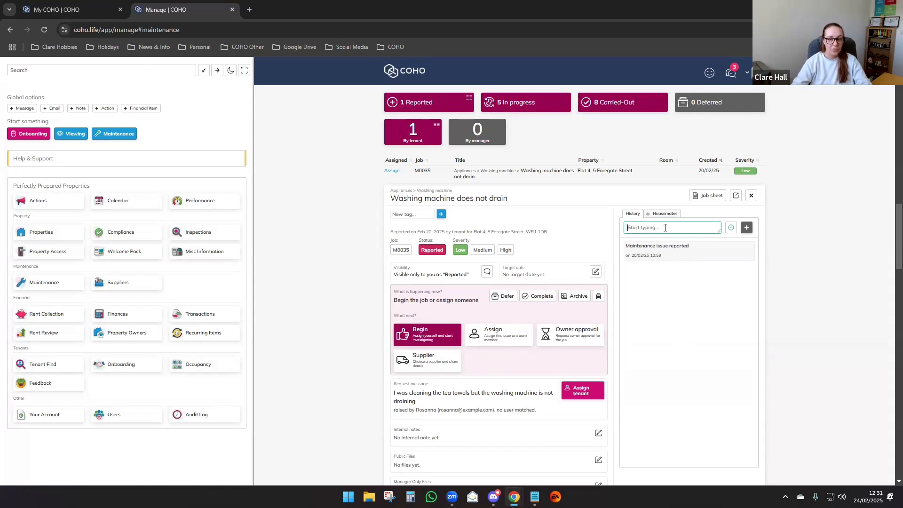
click(783, 263)
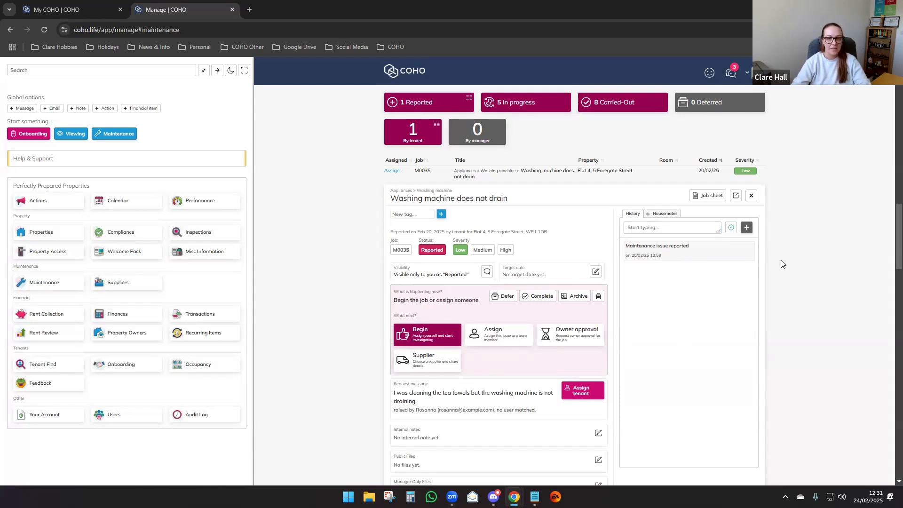
click(670, 218)
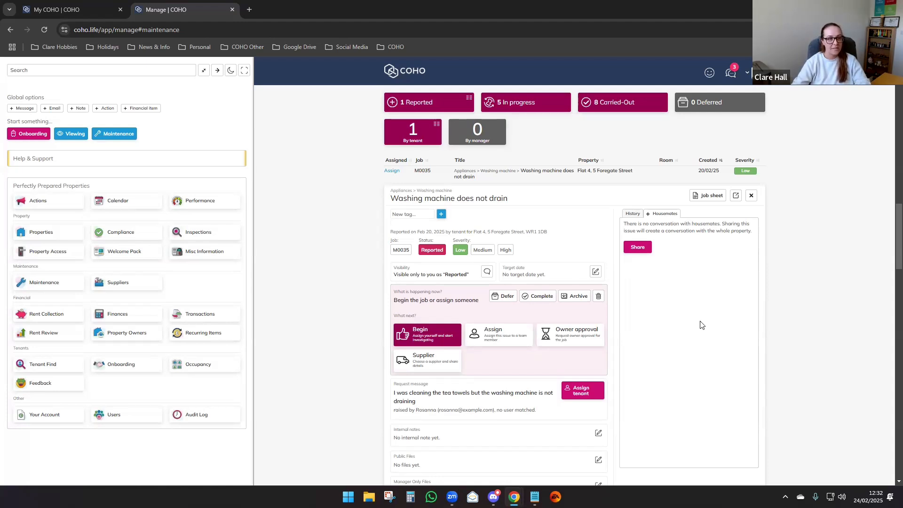
click(708, 197)
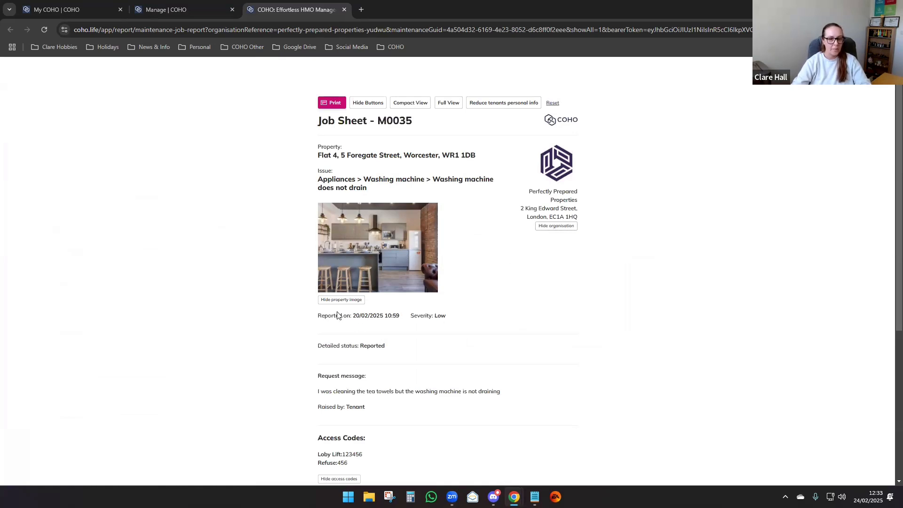
Step: Review the washing machine job sheet's request message, access codes, occupants and history sections
scroll(319, 308, down, 3)
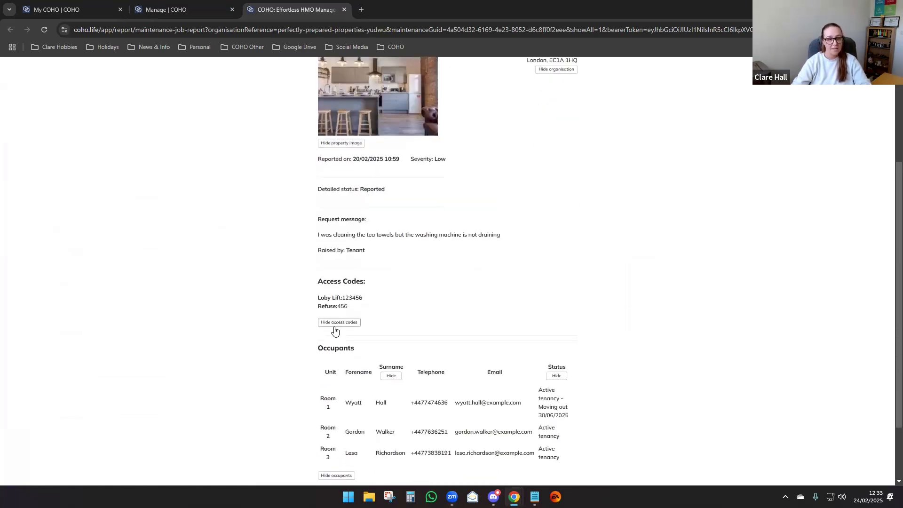
scroll(334, 328, down, 2)
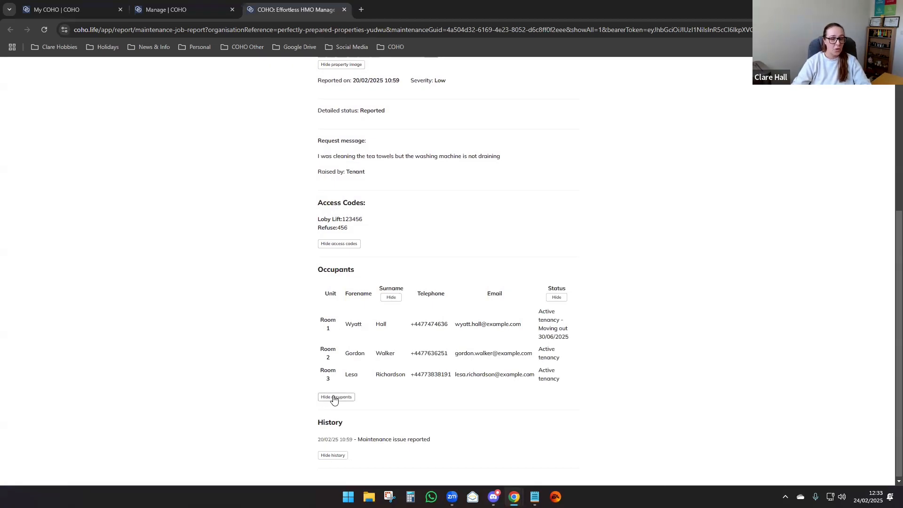
scroll(333, 397, down, 1)
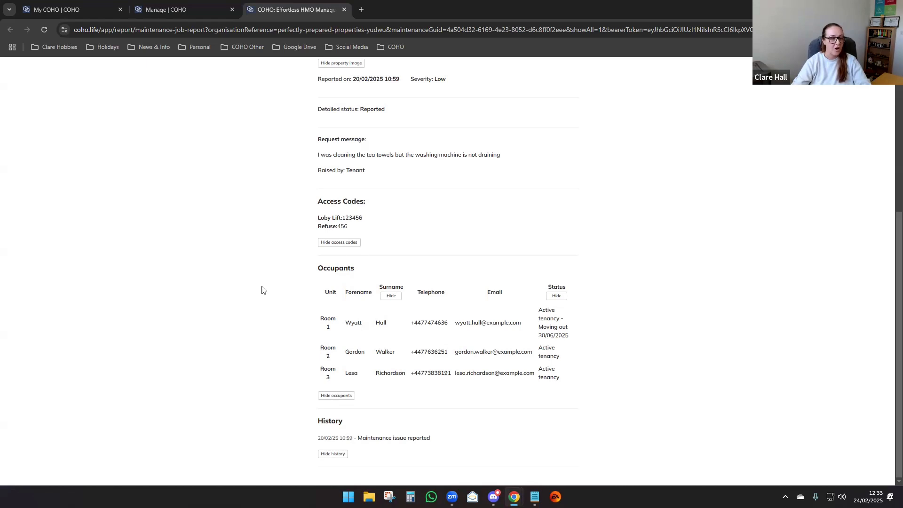
scroll(262, 290, up, 5)
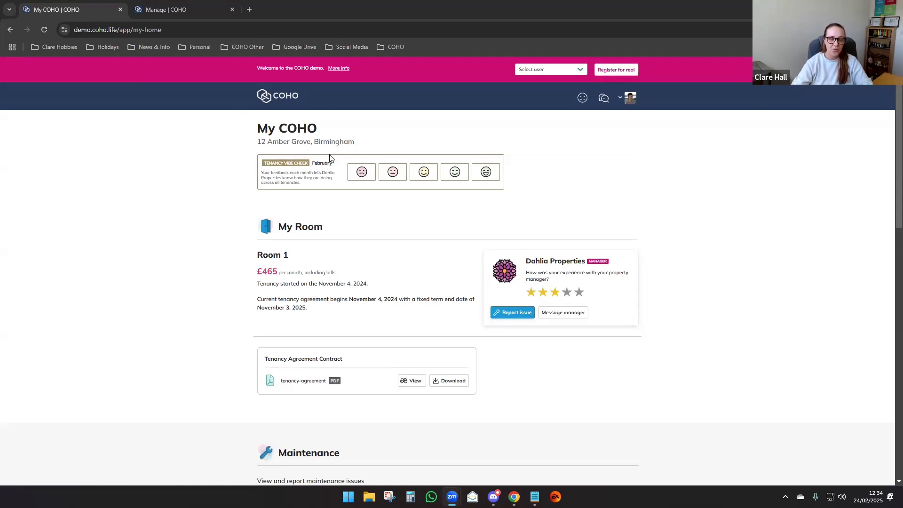
Step: Start a maintenance report from the tenant's home page, choosing the Internet category and the "Internet not working" issue
scroll(190, 166, down, 1)
scroll(190, 165, down, 1)
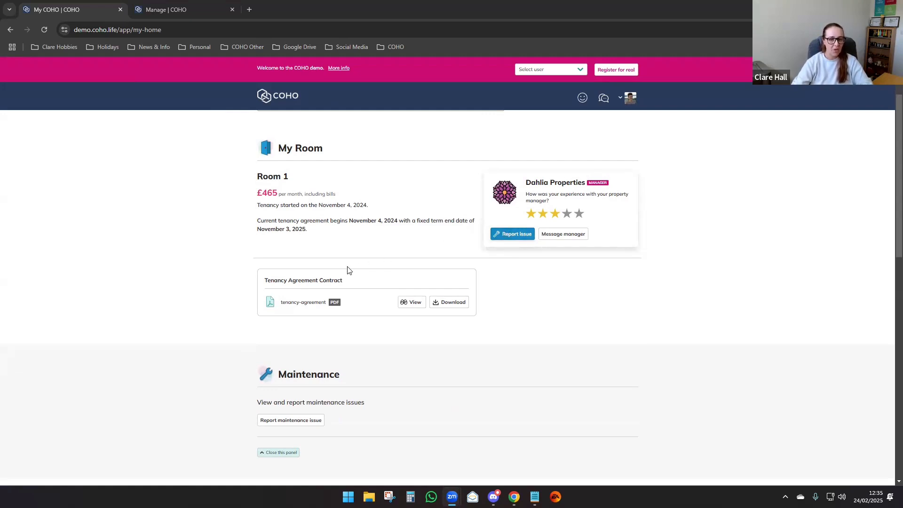
scroll(282, 269, down, 3)
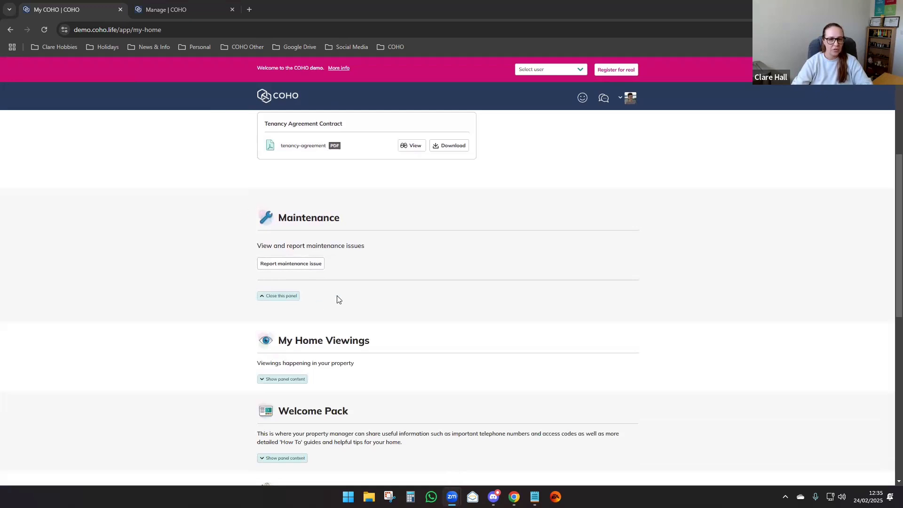
click(297, 265)
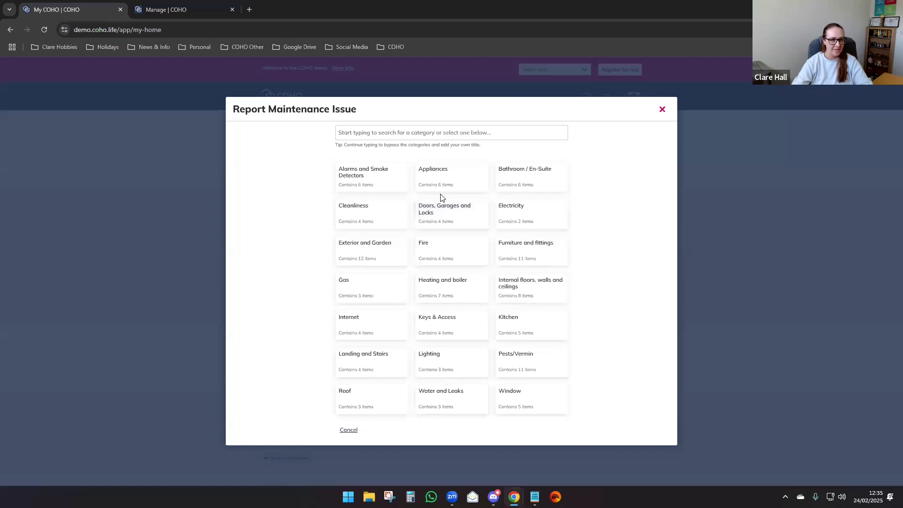
click(373, 323)
click(373, 264)
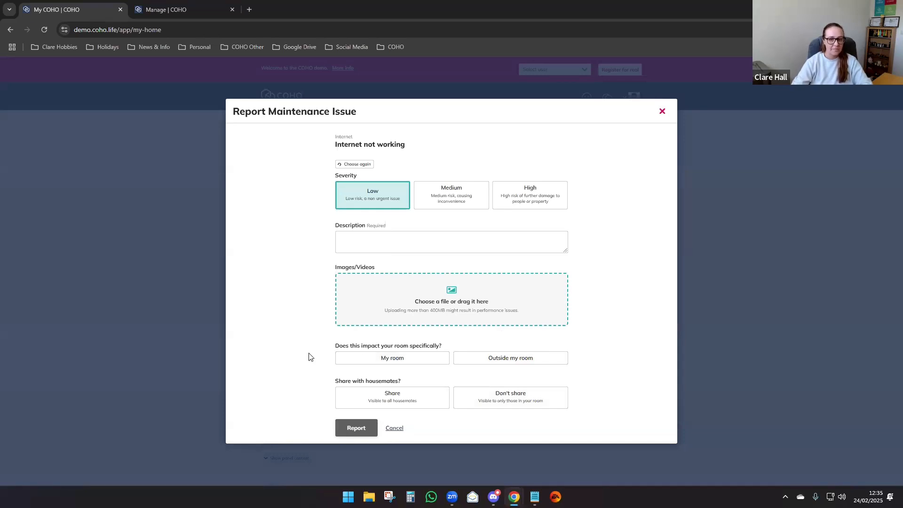
Step: Mark the issue as outside my room, choose not to share it with housemates, and describe it as "Internet is not working"
click(474, 363)
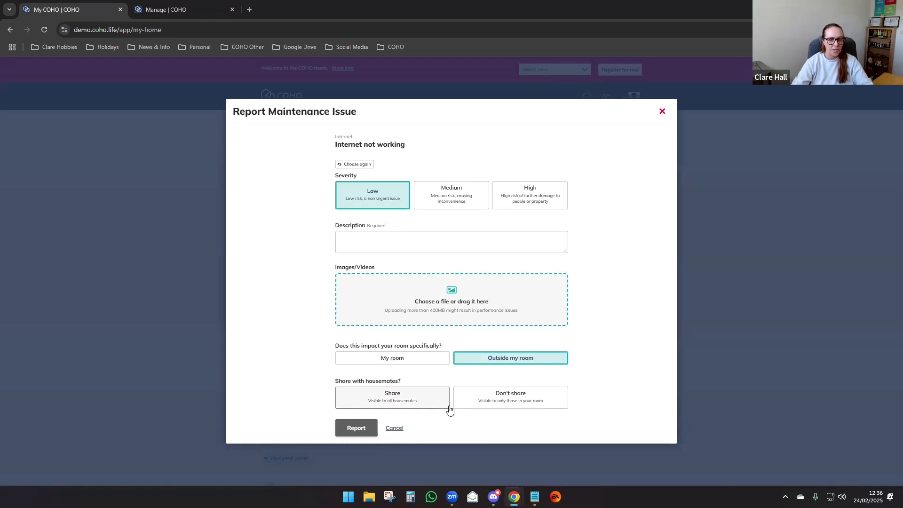
click(396, 399)
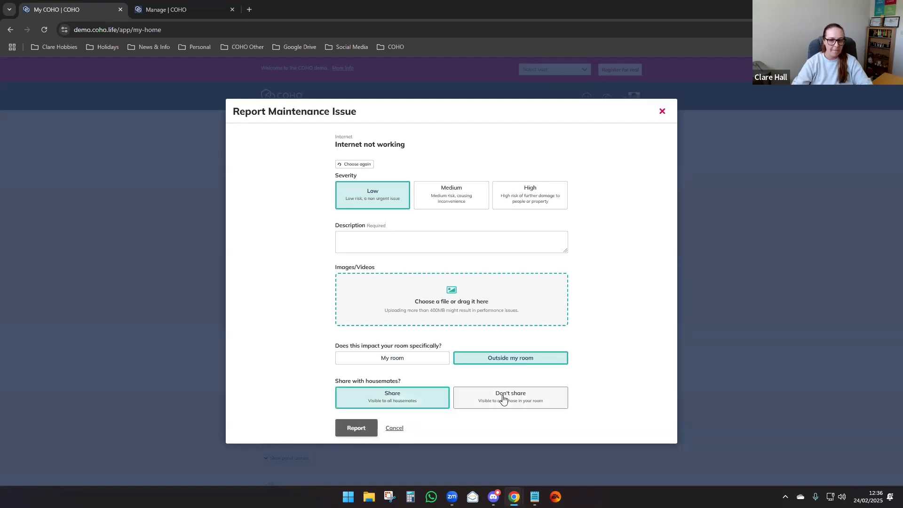
click(504, 397)
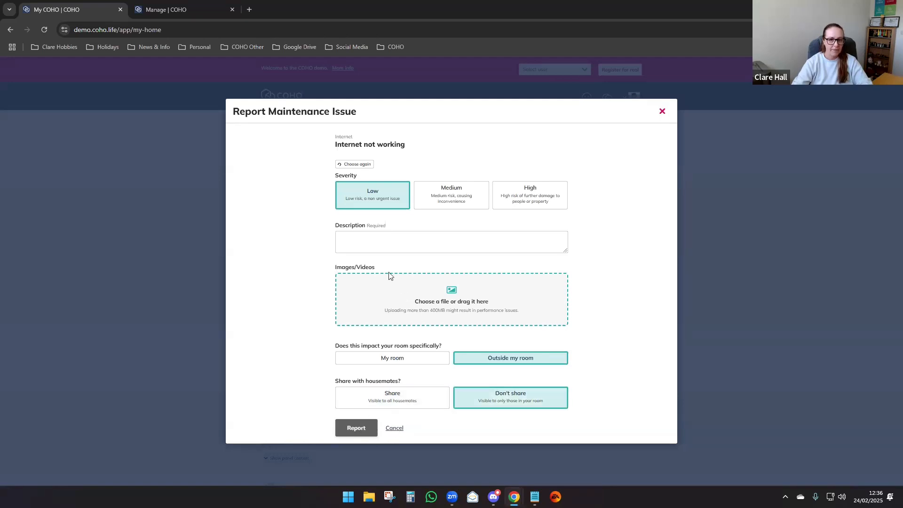
click(372, 229)
text(Internet is not working)
Step: Submit the maintenance report and go to its maintenance conversation
click(382, 415)
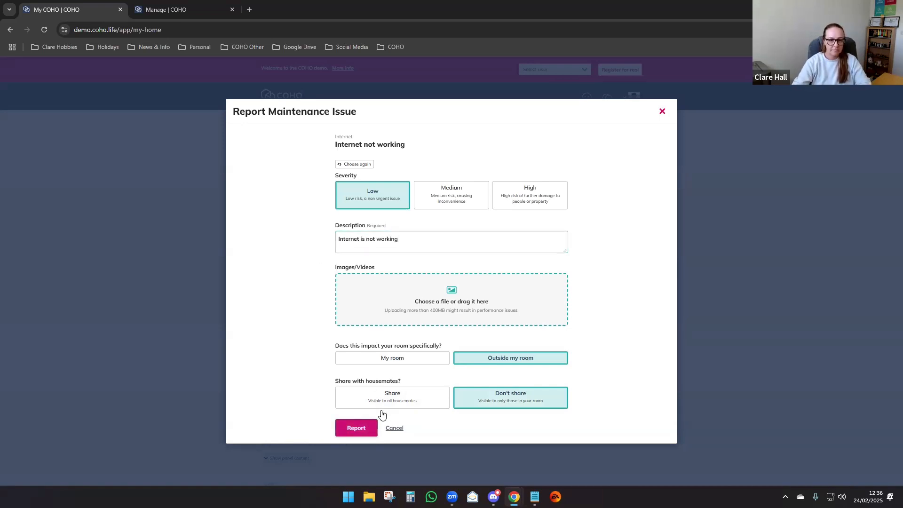
click(358, 429)
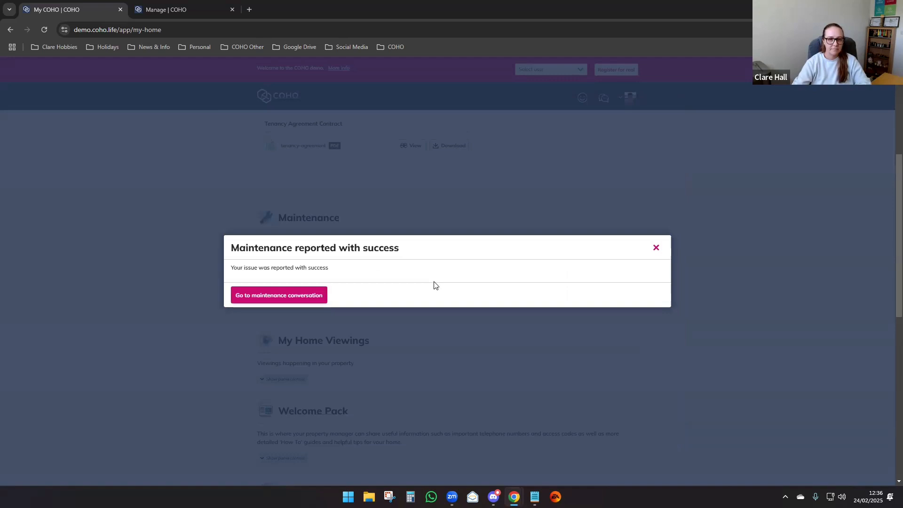
click(262, 295)
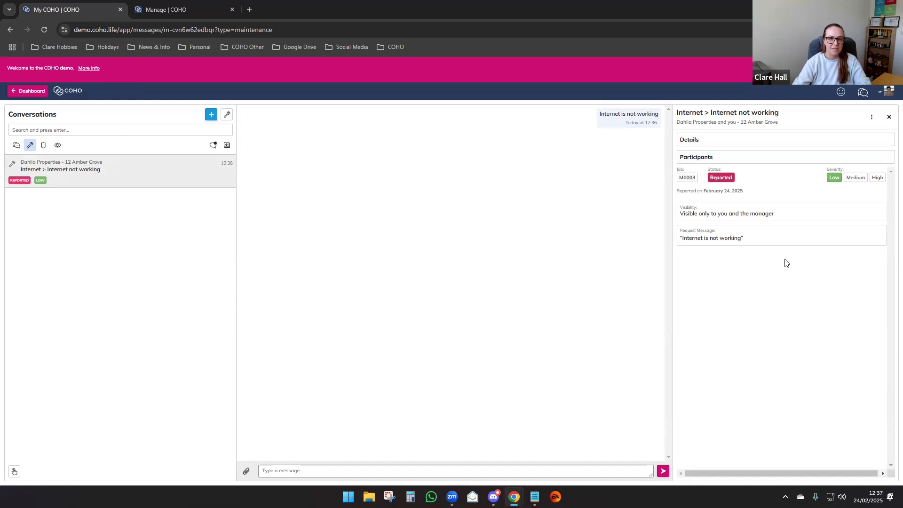
Step: Return to the tenant dashboard, list the reported maintenance issues and view the "Internet not working" issue's details
click(37, 90)
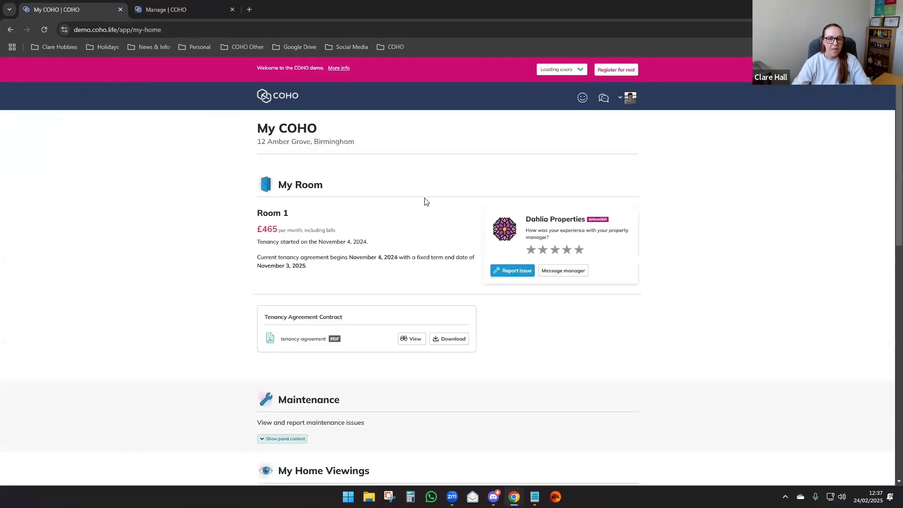
scroll(300, 229, down, 7)
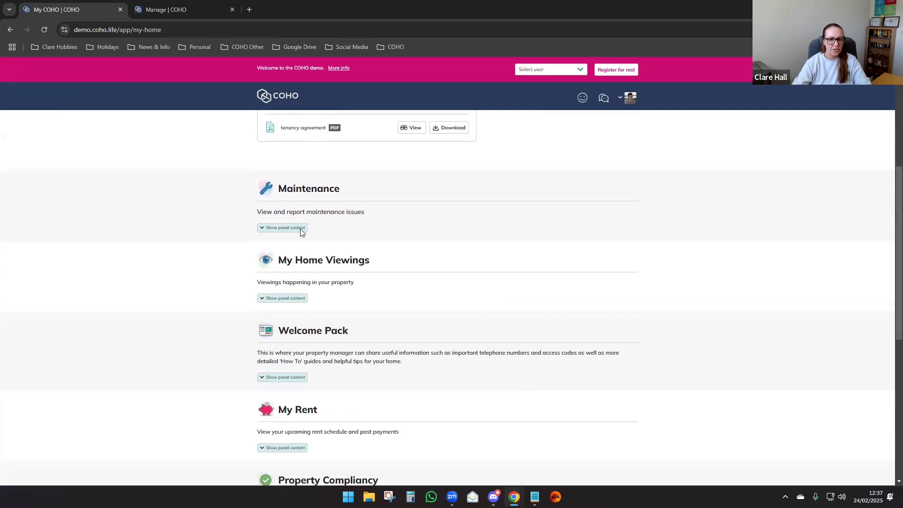
click(296, 167)
scroll(298, 170, down, 1)
scroll(196, 196, up, 2)
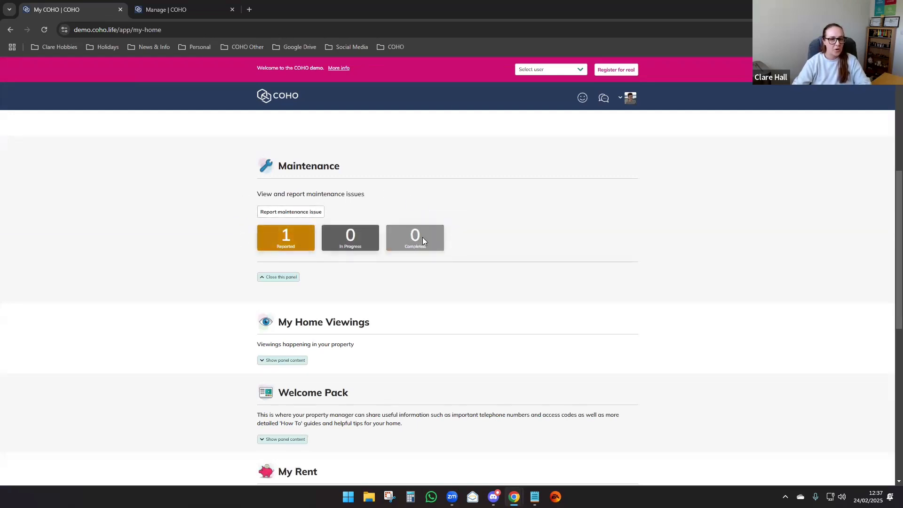
click(284, 240)
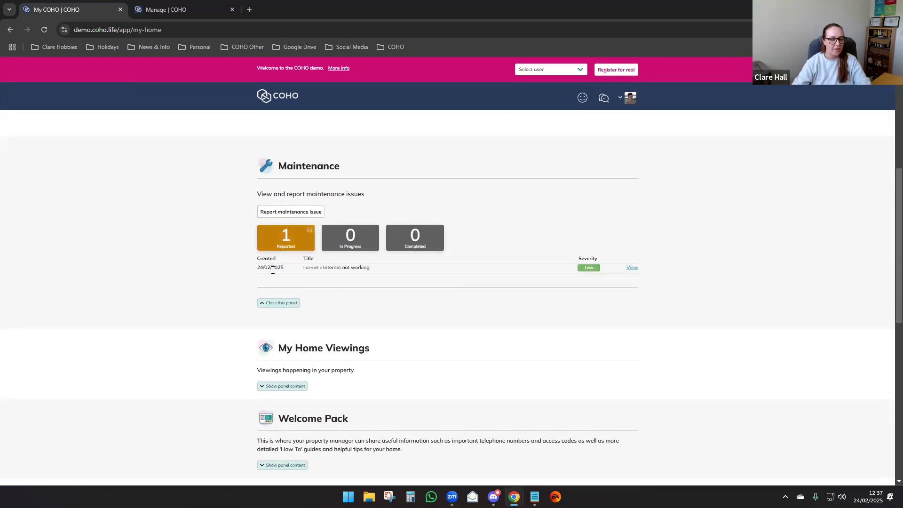
click(632, 268)
scroll(198, 235, down, 2)
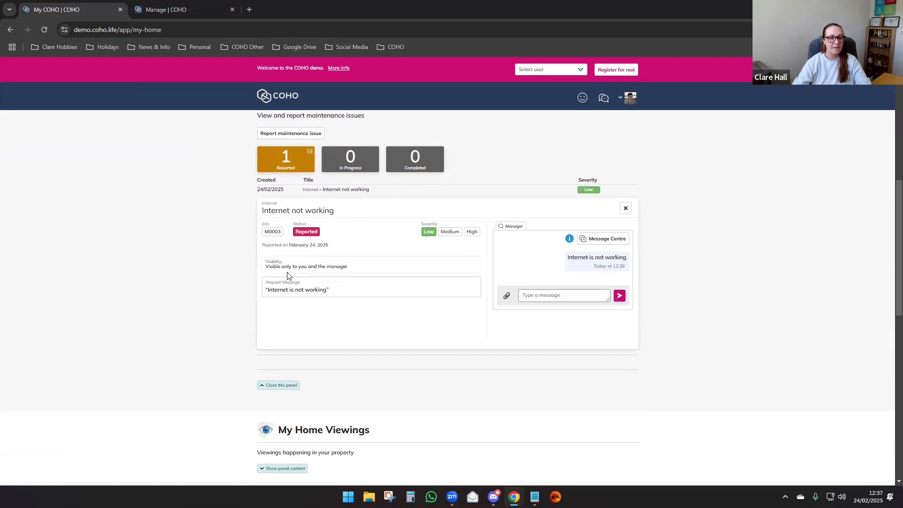
scroll(289, 243, up, 2)
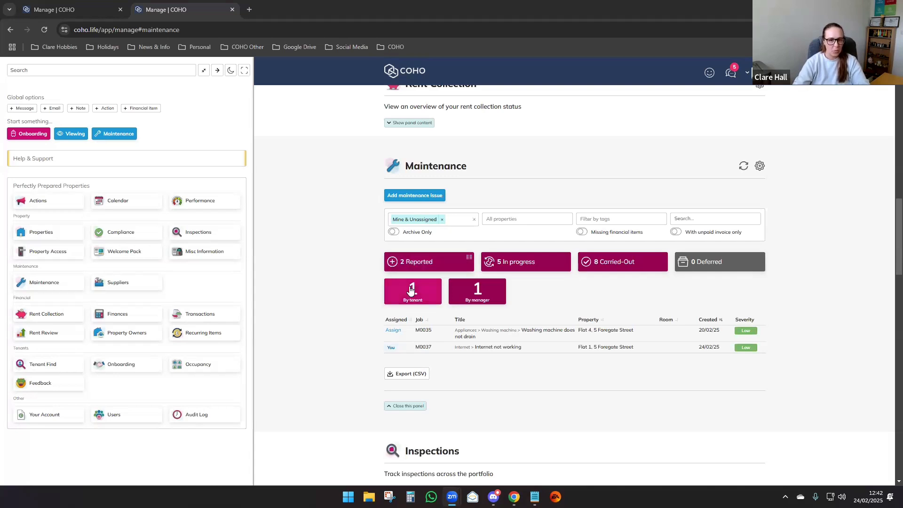
Step: Open the "Internet not working" issue reported by the manager and set its status to investigating
click(475, 294)
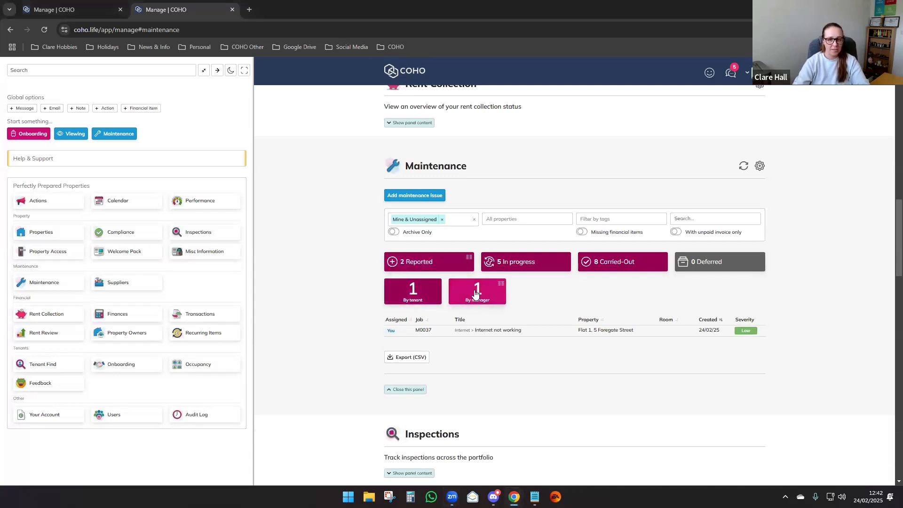
click(463, 335)
scroll(335, 297, down, 5)
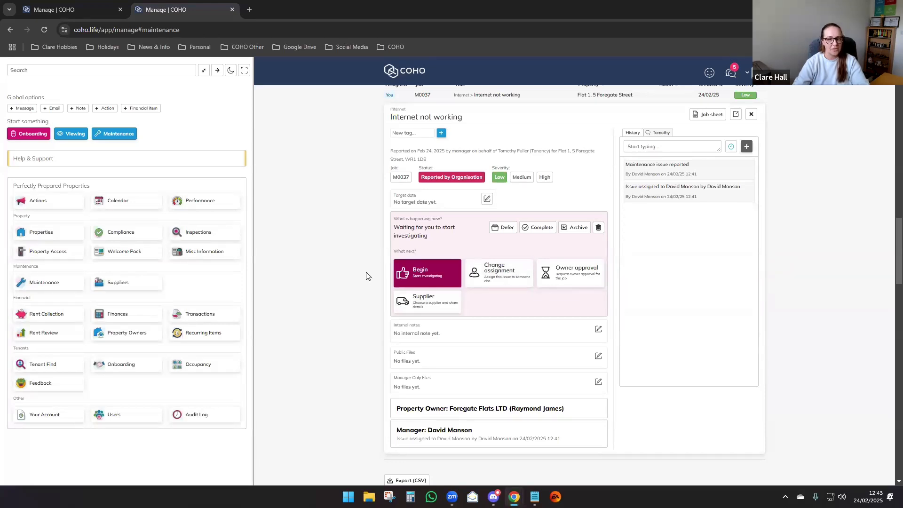
click(422, 275)
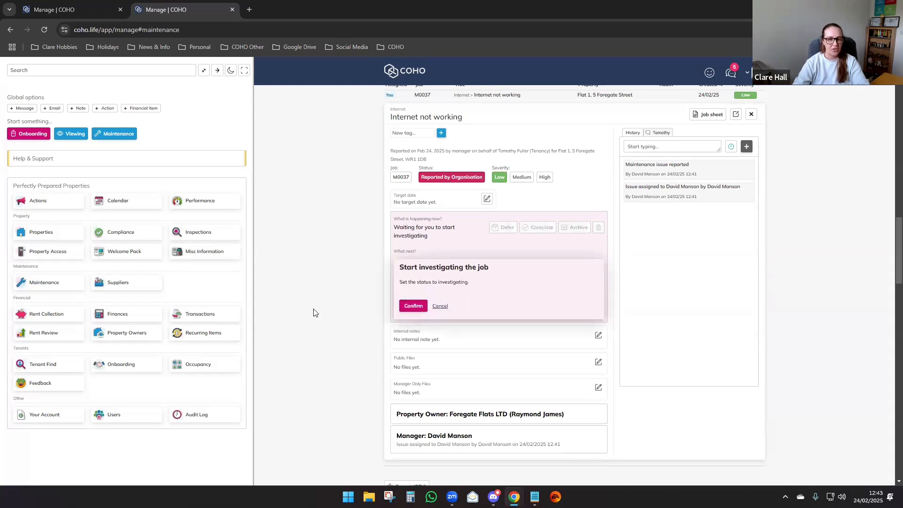
click(412, 307)
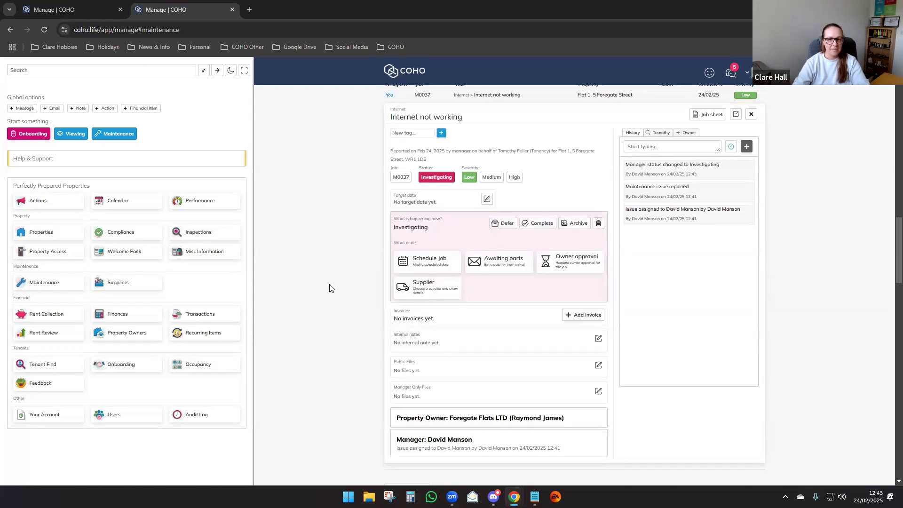
scroll(329, 287, up, 3)
click(527, 186)
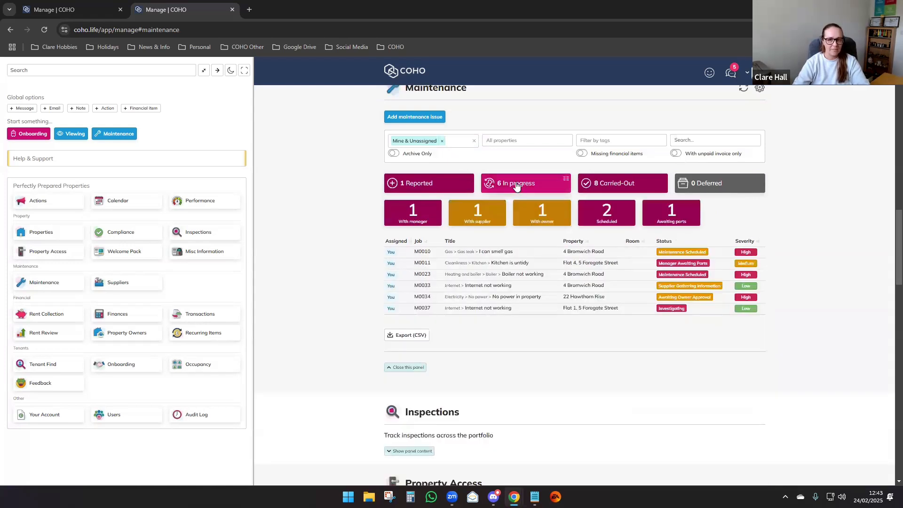
click(407, 215)
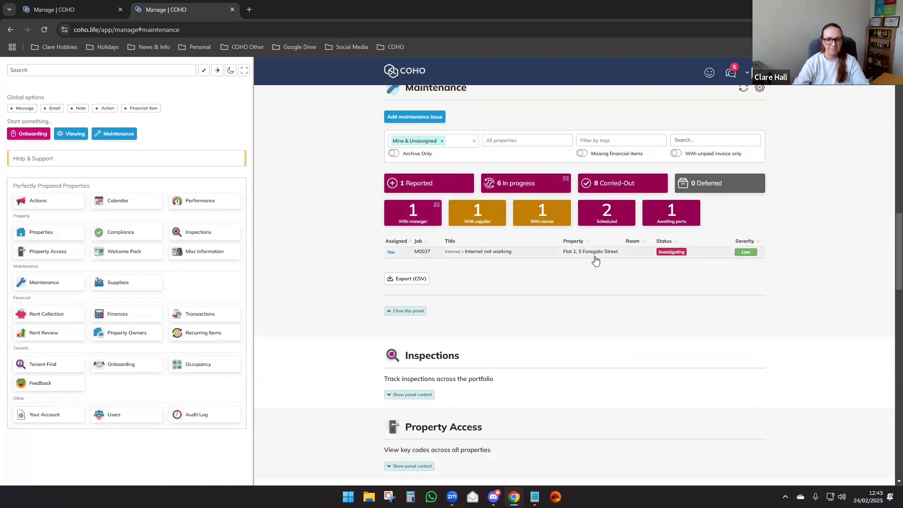
click(557, 254)
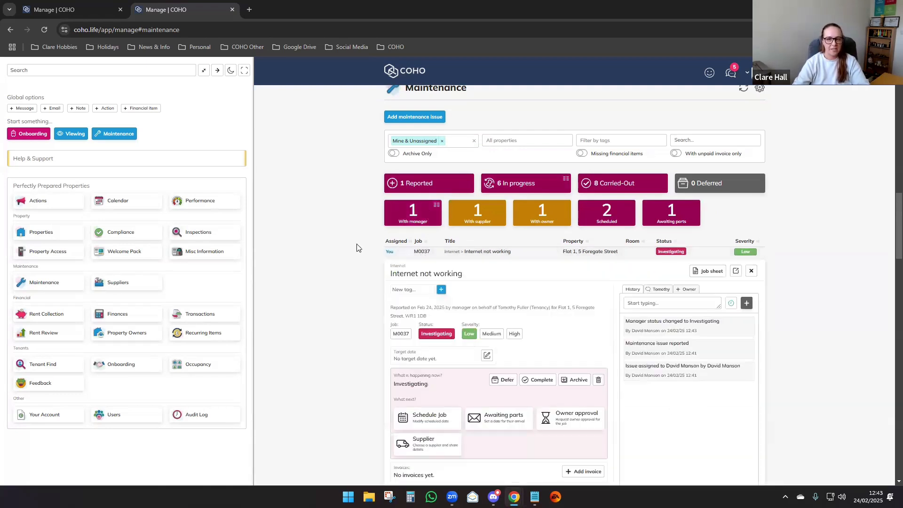
scroll(357, 248, down, 5)
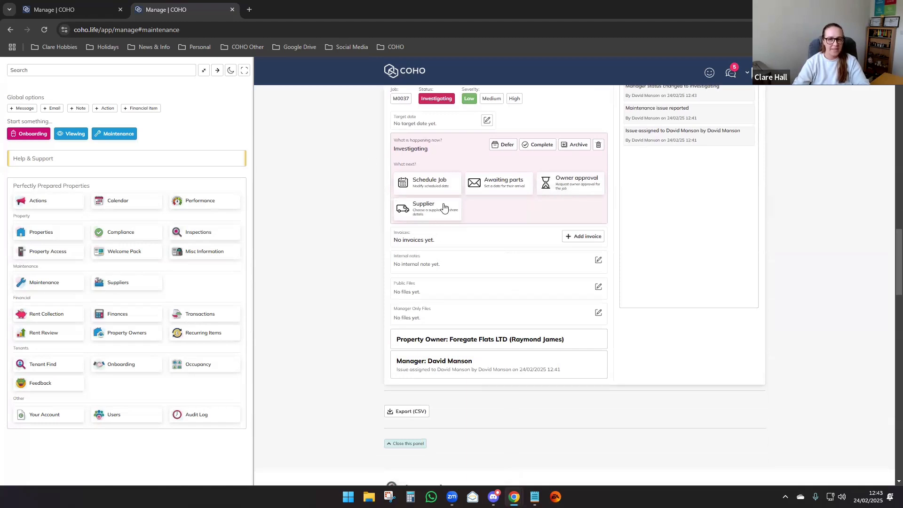
Step: View the issue's job scheduling, awaiting parts and owner approval options, cancelling each one
click(432, 184)
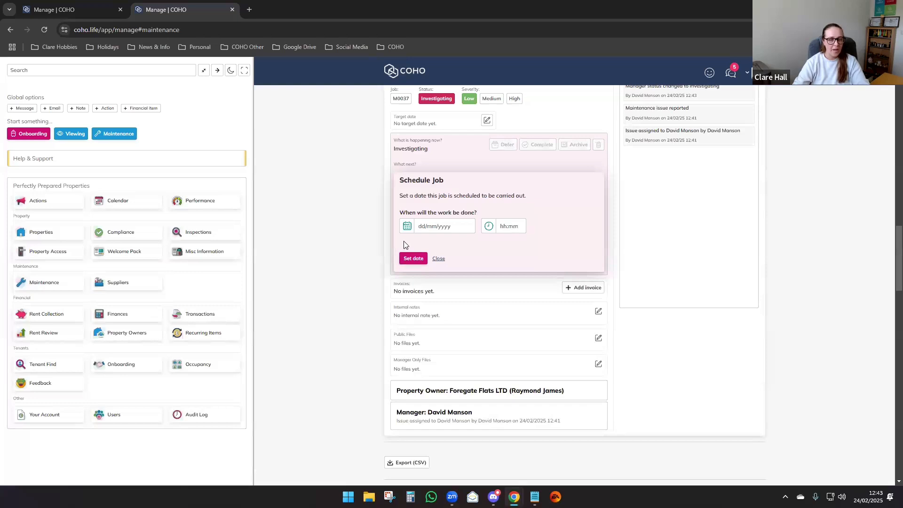
click(439, 258)
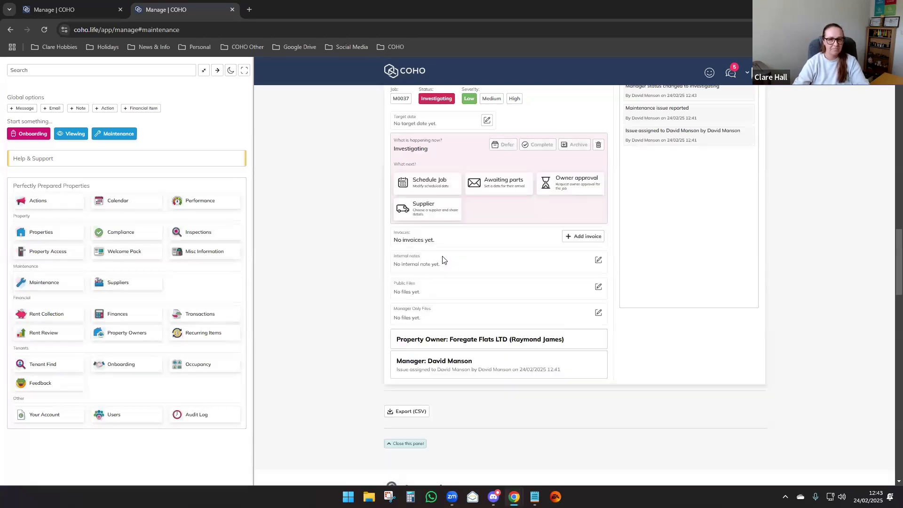
click(501, 189)
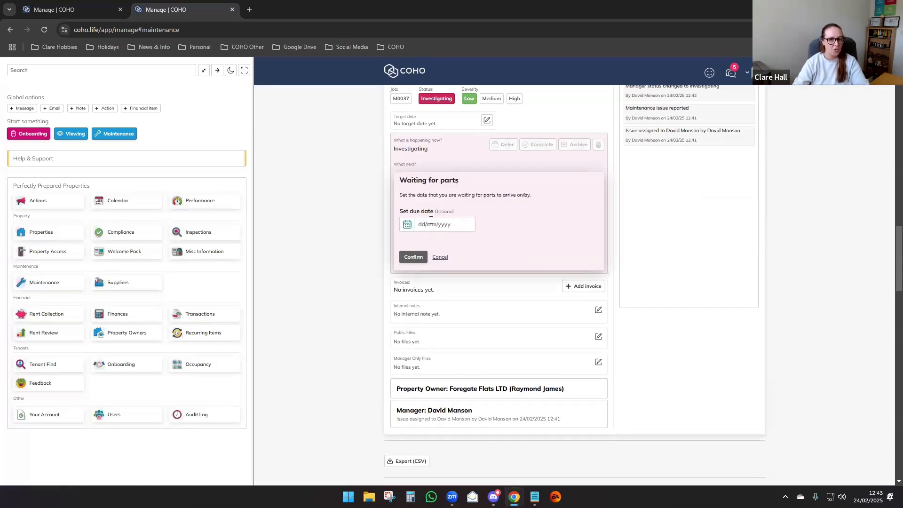
click(440, 257)
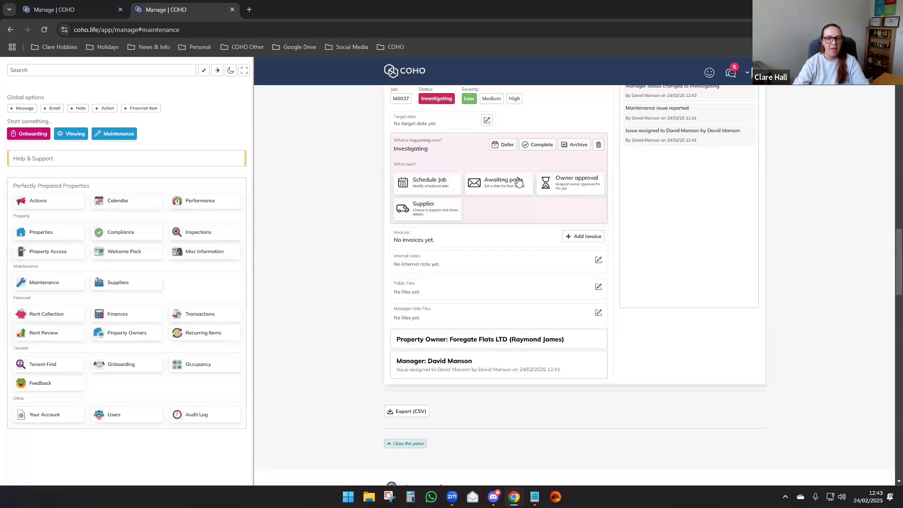
click(578, 183)
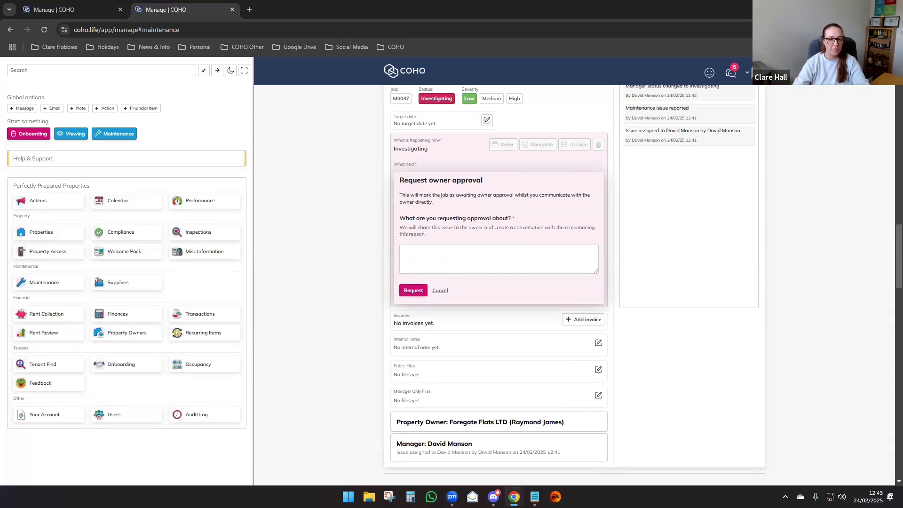
click(440, 291)
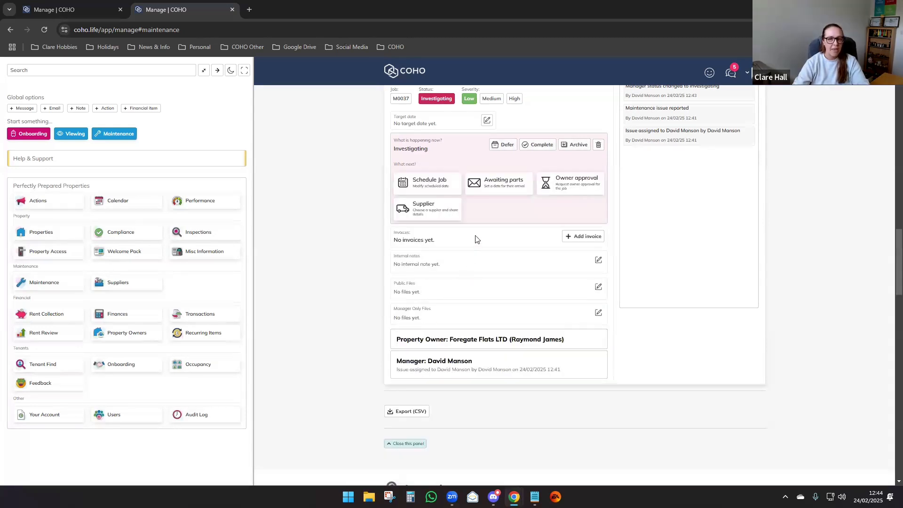
Step: Start assigning a supplier to the "Internet not working" job and choose Clare's Internet Solutions from the existing suppliers
click(422, 210)
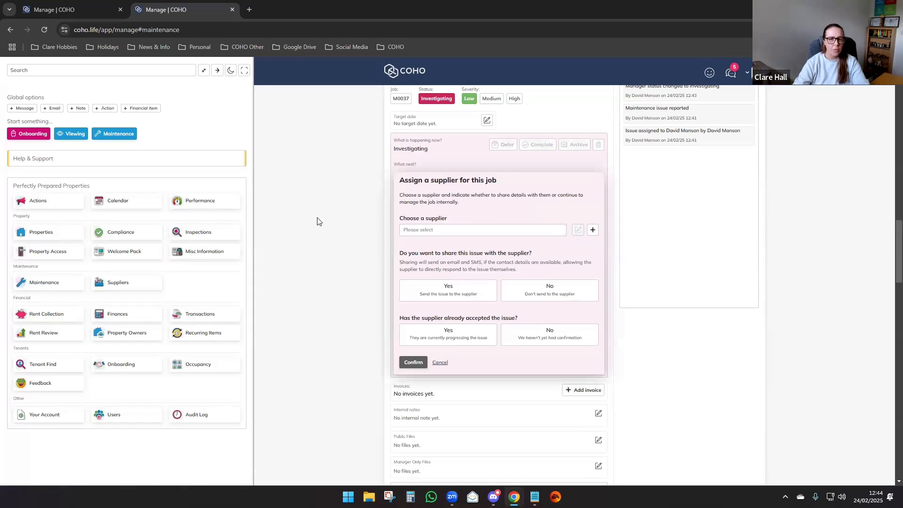
click(416, 231)
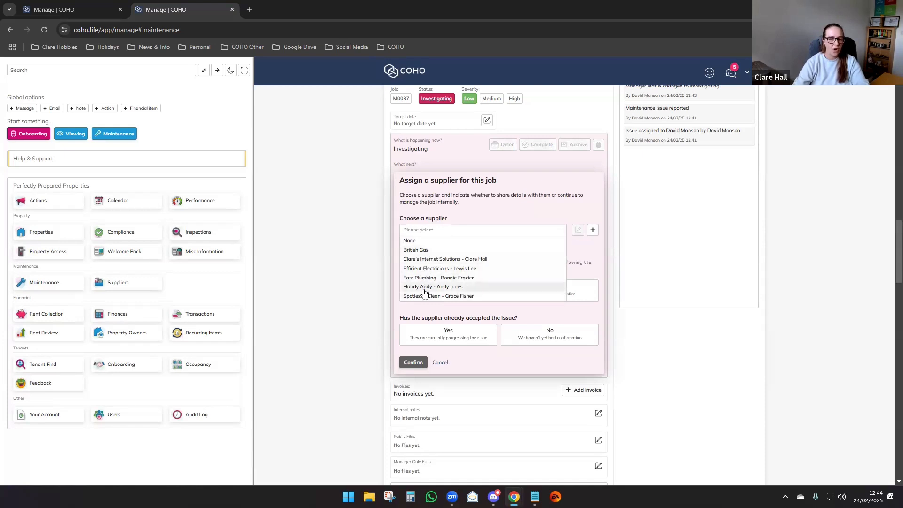
click(368, 264)
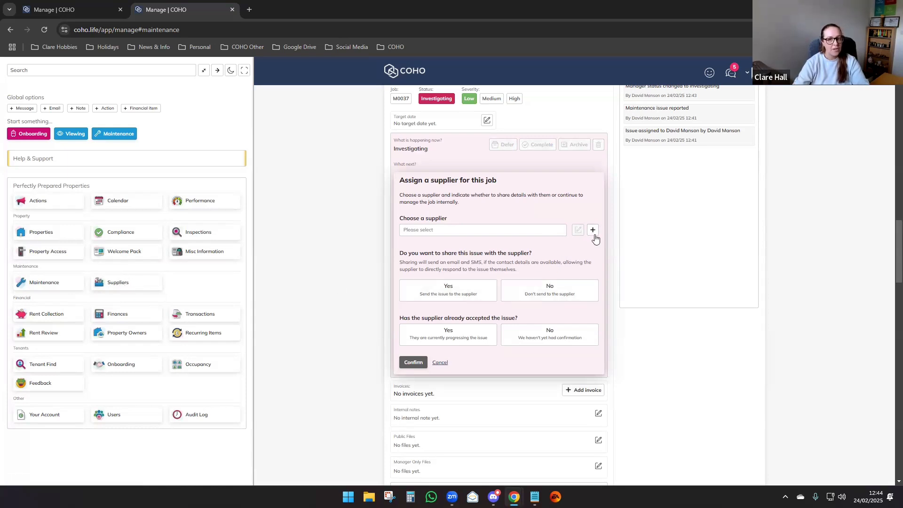
click(441, 231)
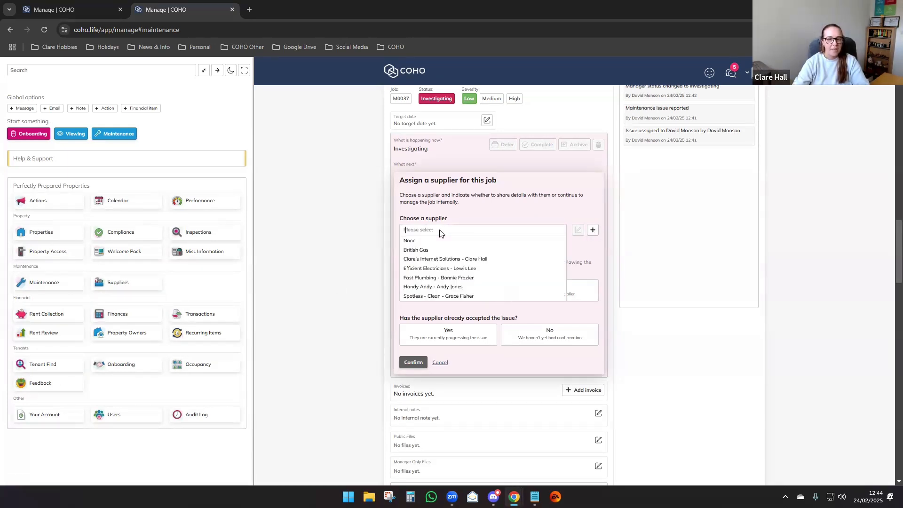
click(440, 259)
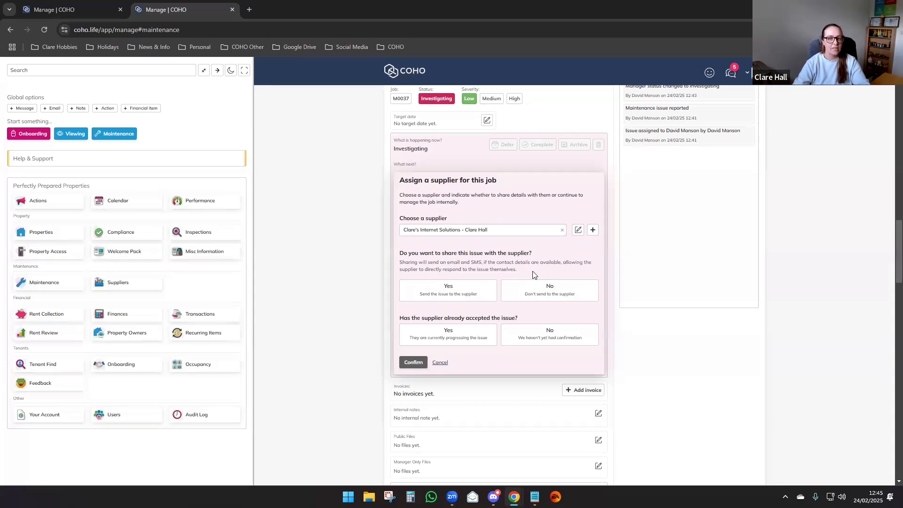
Step: Share the issue with the supplier, mark it as not yet accepted by them, and confirm the assignment
click(454, 288)
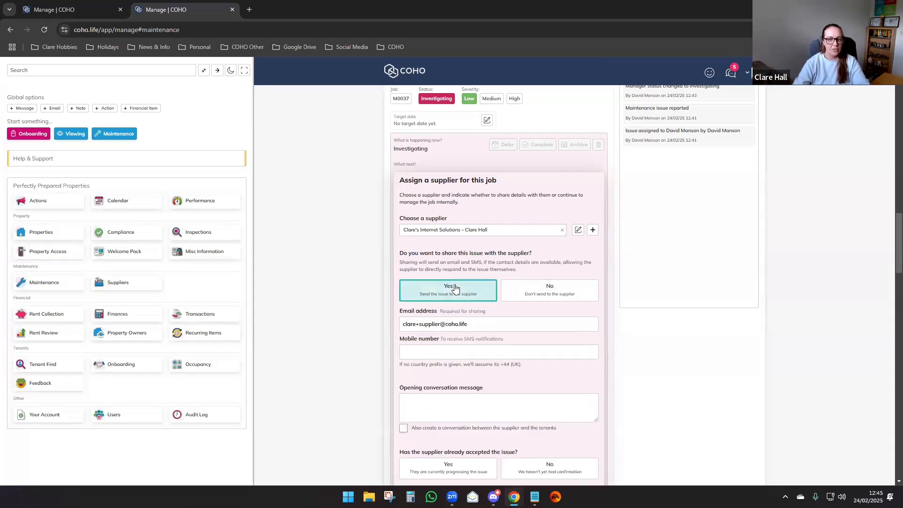
scroll(305, 284, down, 2)
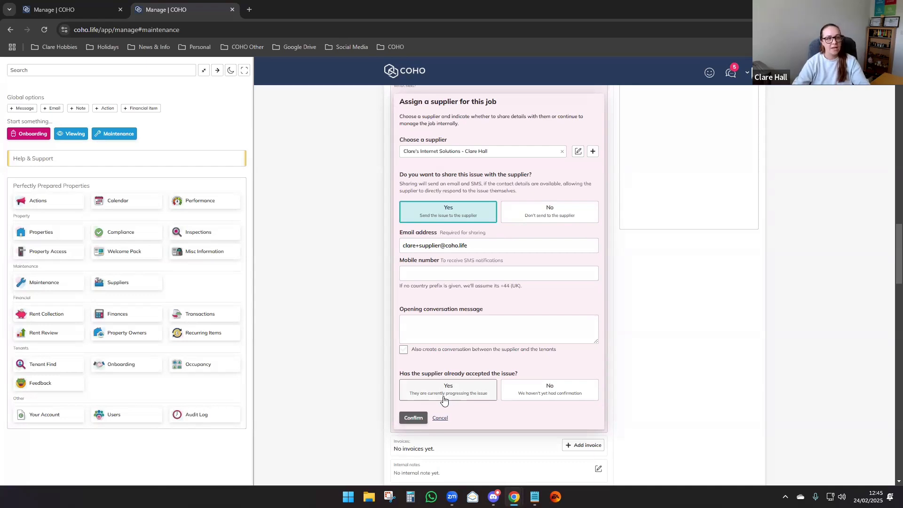
click(530, 393)
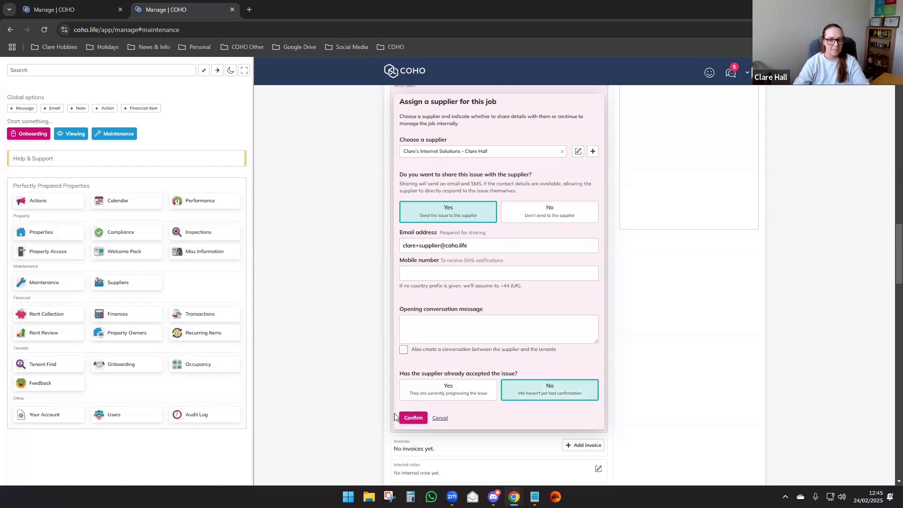
click(414, 418)
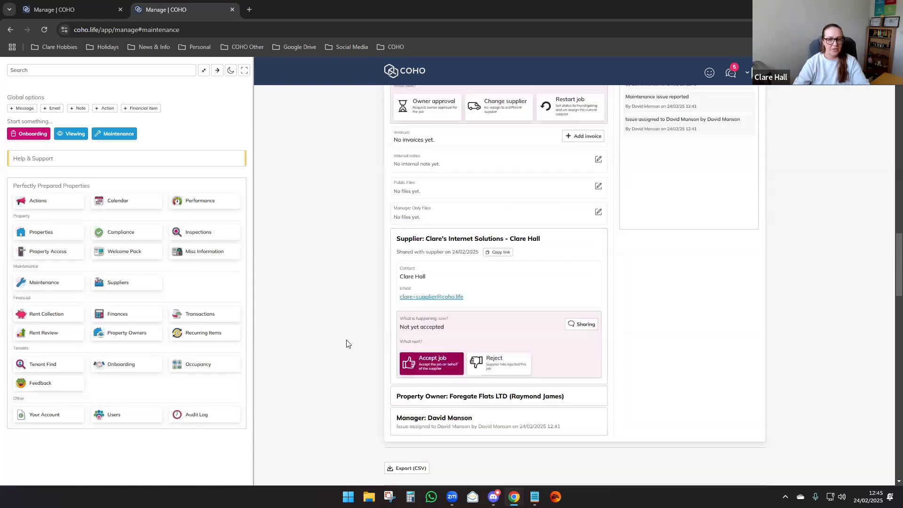
scroll(346, 344, down, 2)
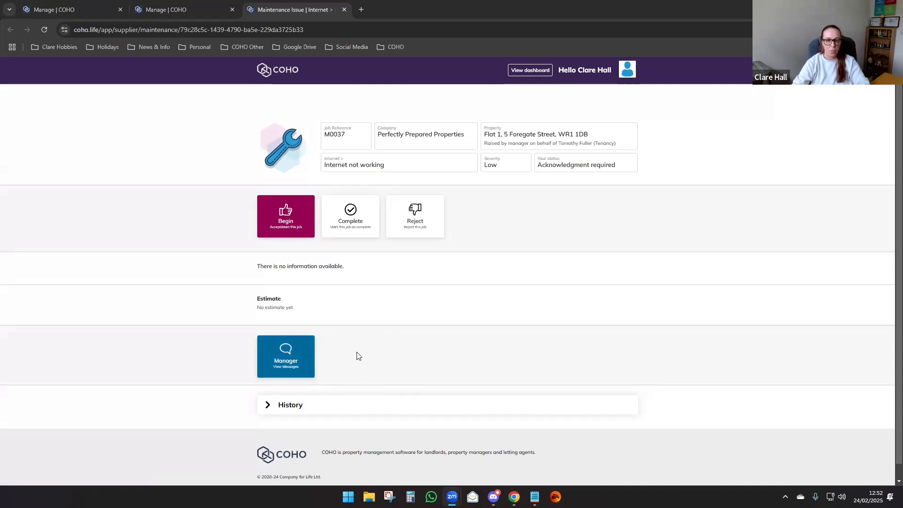
Step: Review the history of job M0037 in the supplier's view of the issue, and collapse it again
click(303, 405)
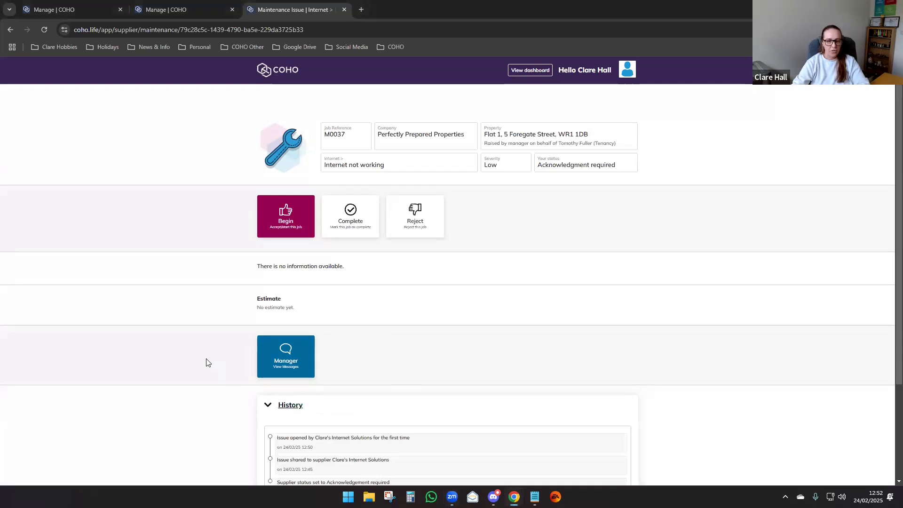
scroll(206, 362, down, 3)
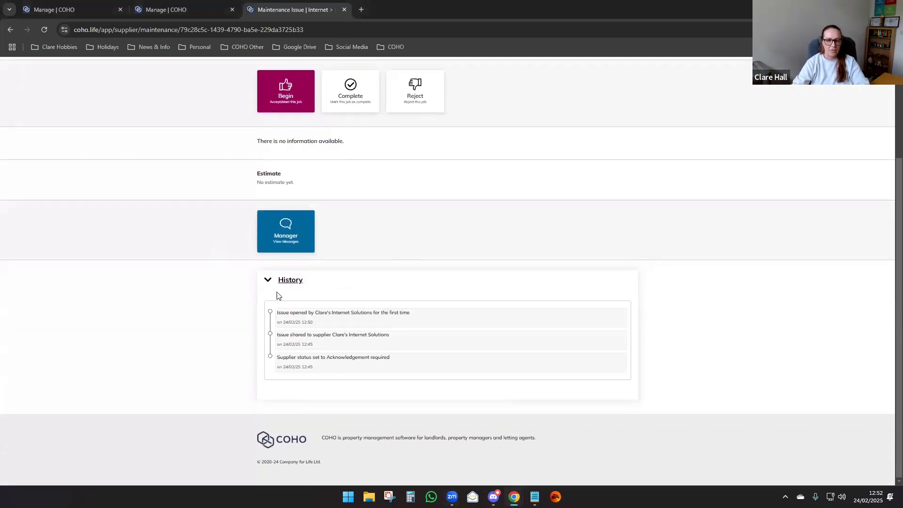
click(287, 284)
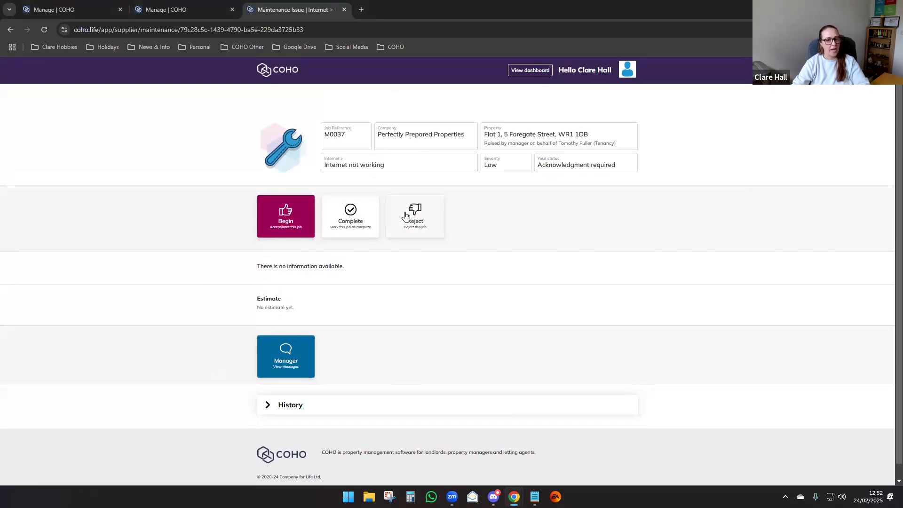
Step: Open the "Internet not working" job from the supplier dashboard's not-started jobs and accept it
click(529, 72)
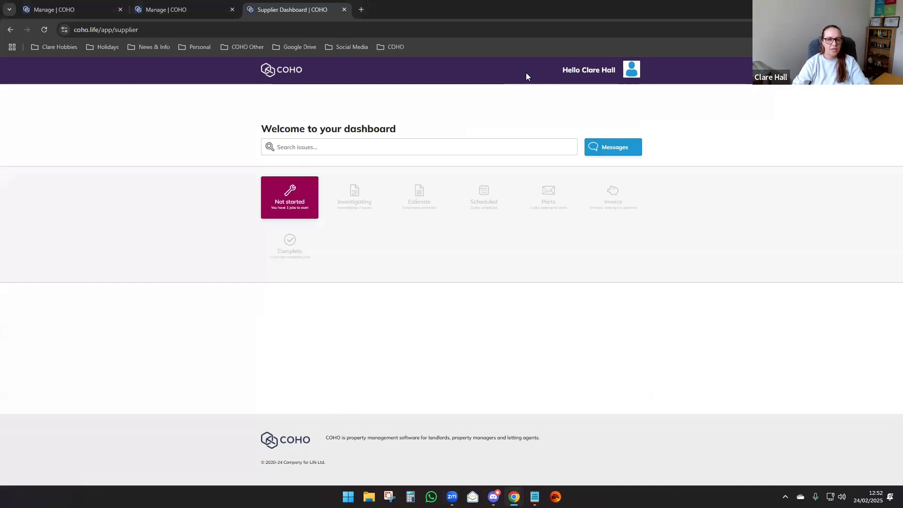
click(295, 203)
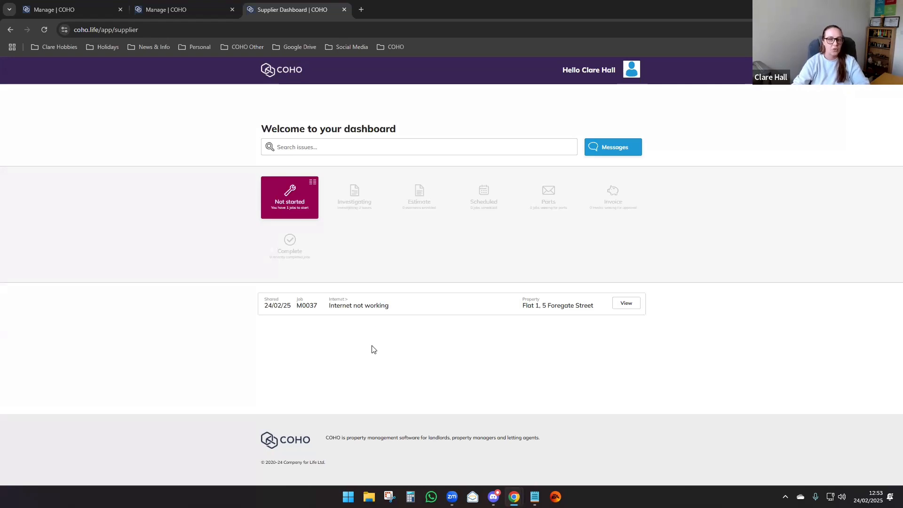
click(491, 306)
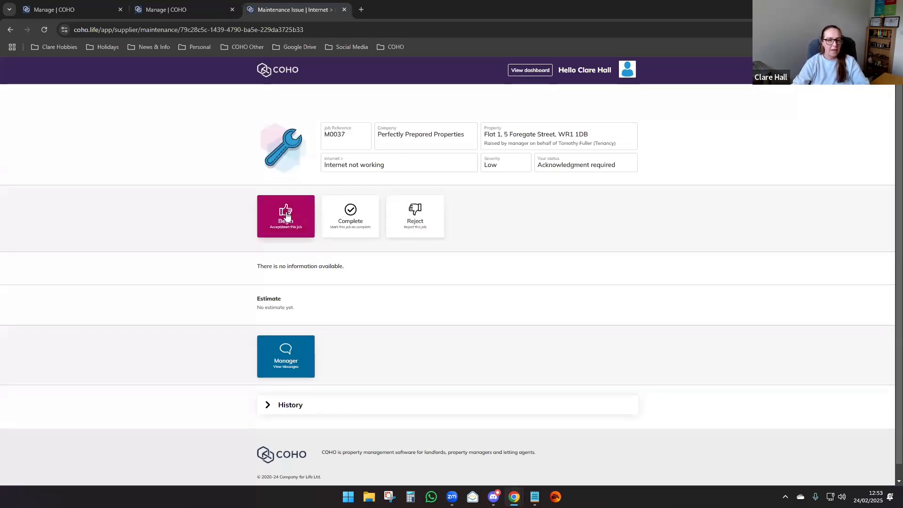
click(287, 215)
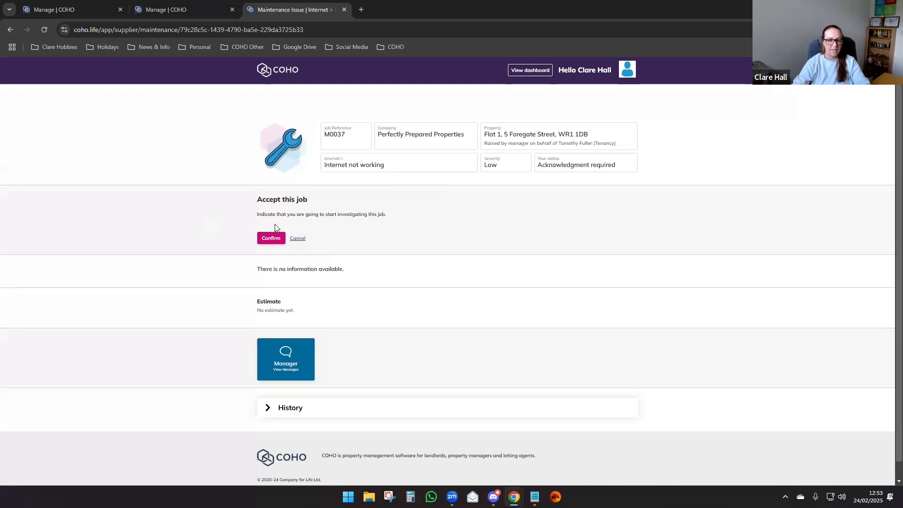
click(271, 239)
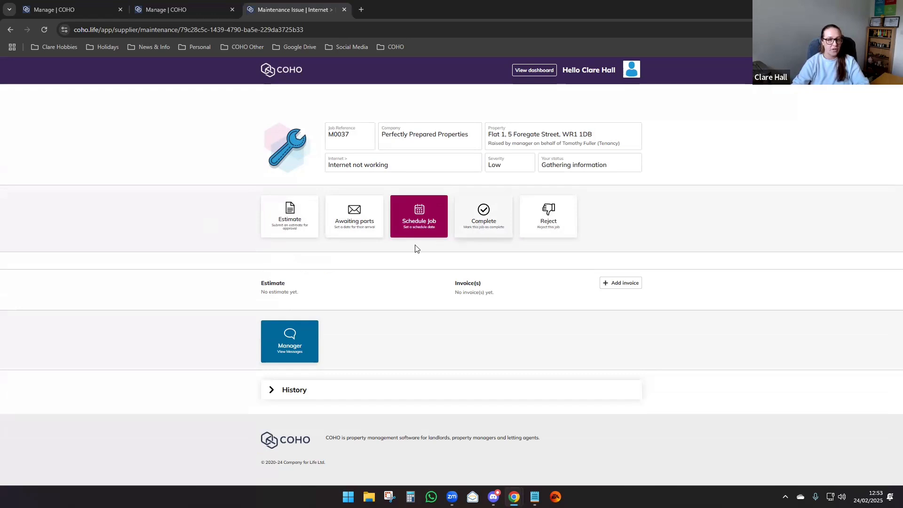
Step: View the supplier's estimate and awaiting parts forms for the job, cancelling each one
click(290, 219)
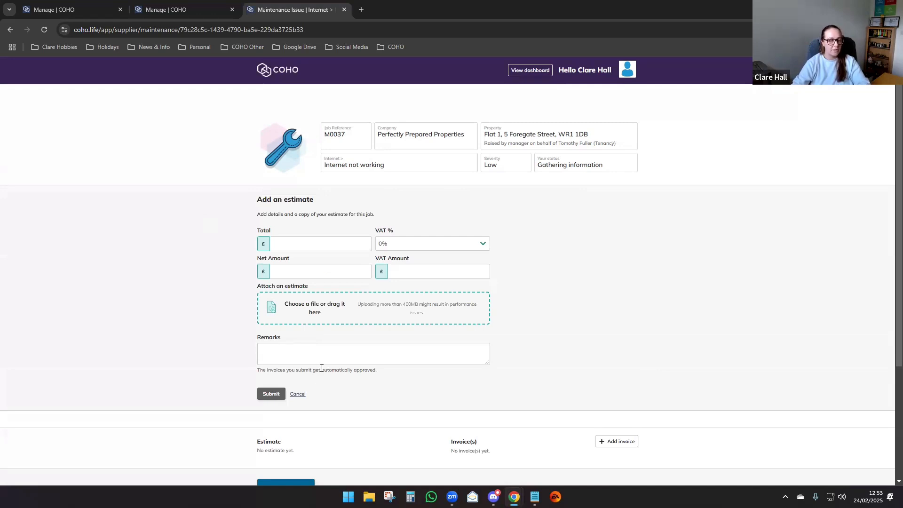
click(303, 395)
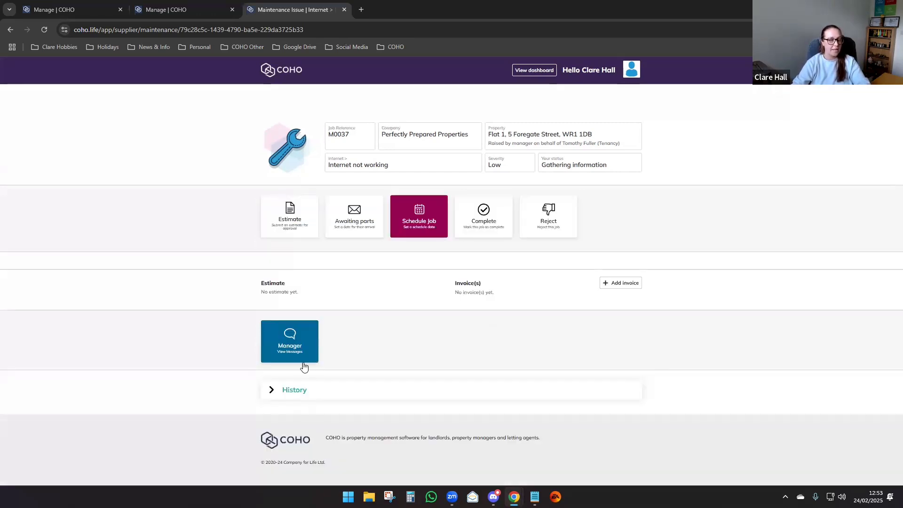
click(343, 233)
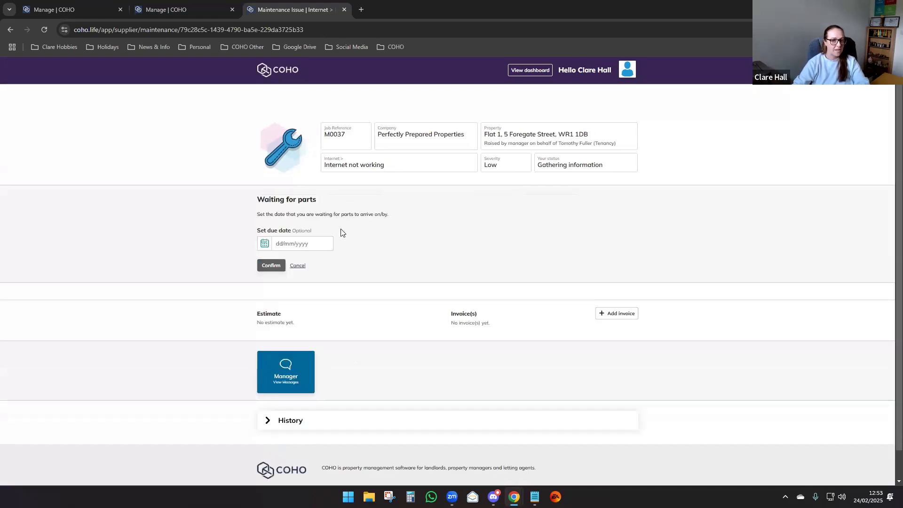
click(298, 267)
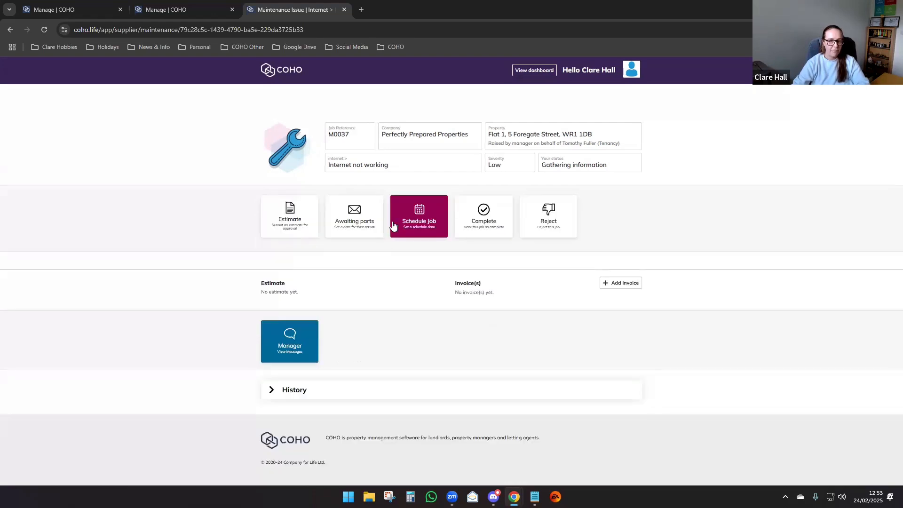
Step: Schedule the supplier's job for 25/02/2025 at 10:00 and confirm the date
click(414, 219)
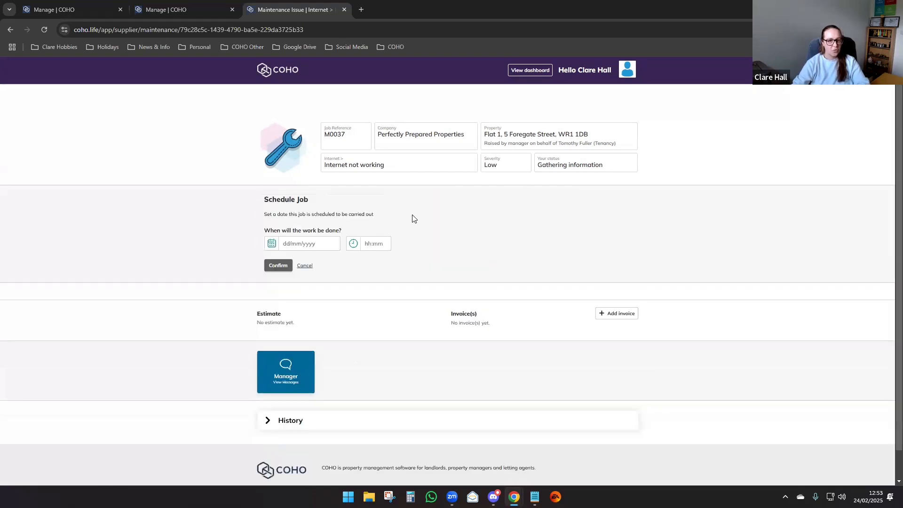
click(272, 244)
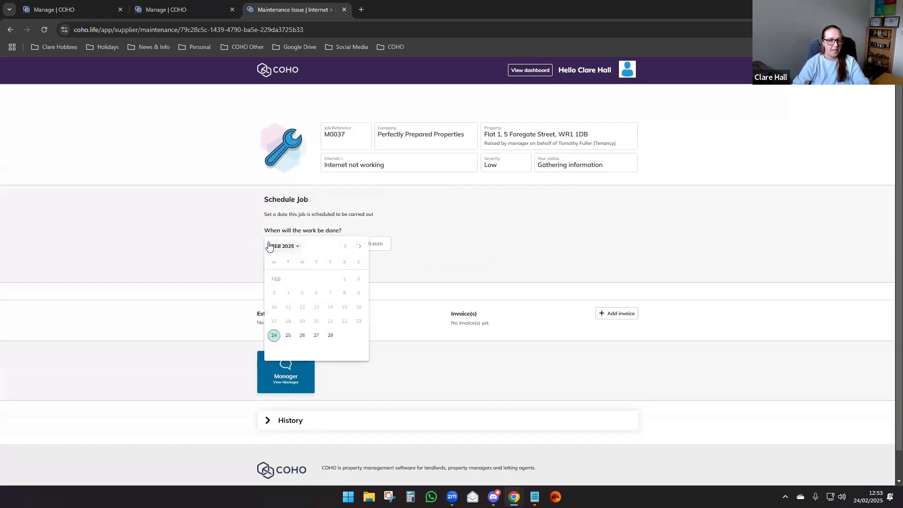
click(288, 334)
click(372, 243)
text(10)
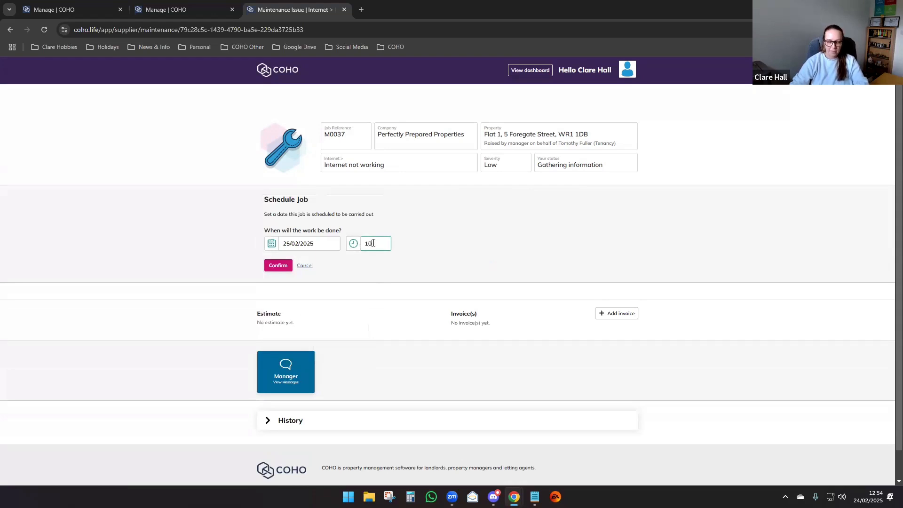
text(:00)
click(214, 241)
click(281, 267)
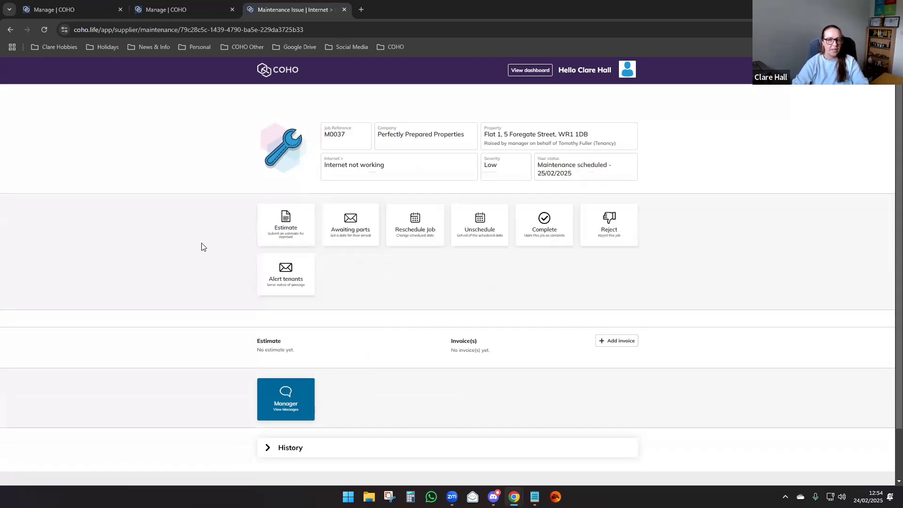
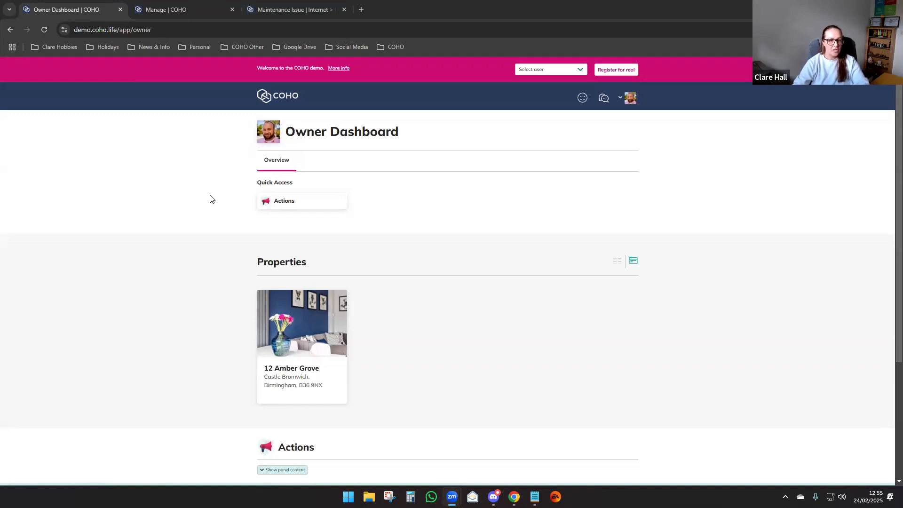
Step: Show the contents of the Actions panel on the owner dashboard
scroll(210, 199, down, 3)
click(268, 314)
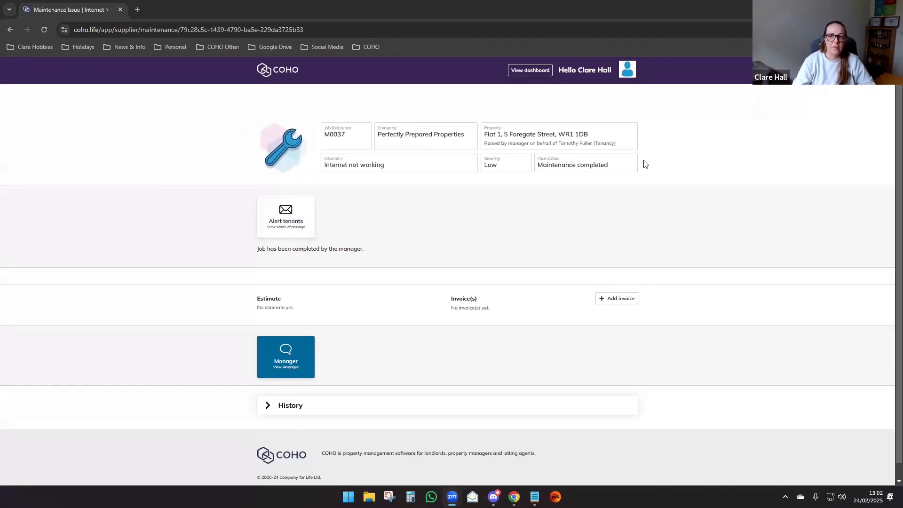
Step: Switch to the manager's Maintenance view and review the completed "Internet not working" issue's status and history
key(alt+Tab)
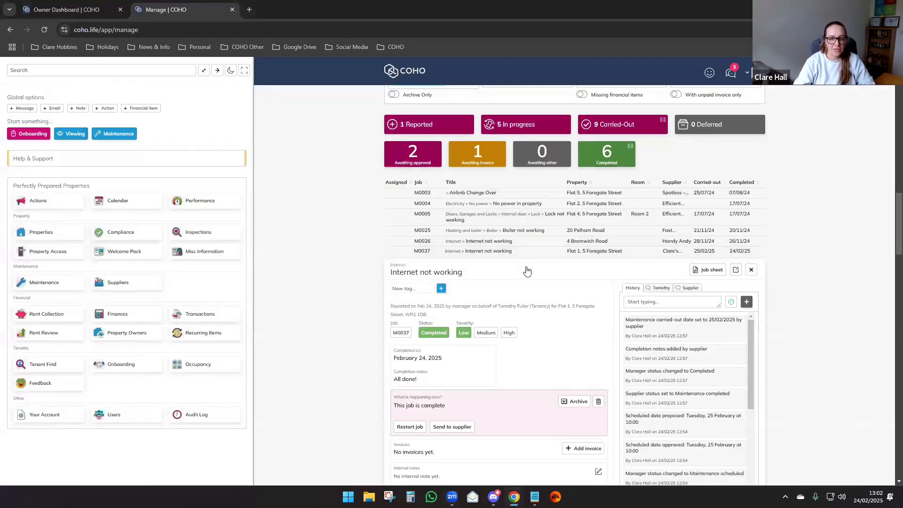
scroll(887, 226, down, 3)
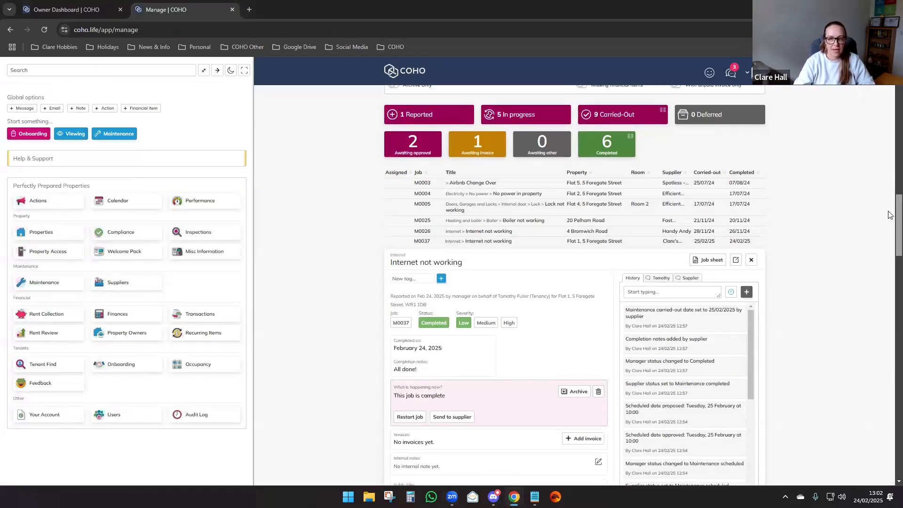
scroll(890, 230, down, 1)
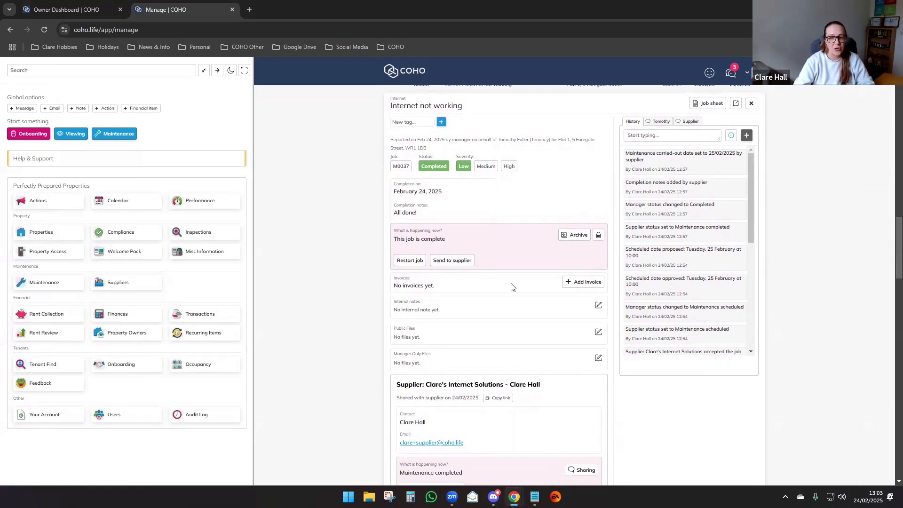
Step: View the completed issue's invoice entry form, cancel it, and look over the supplier, owner and manager details
click(577, 282)
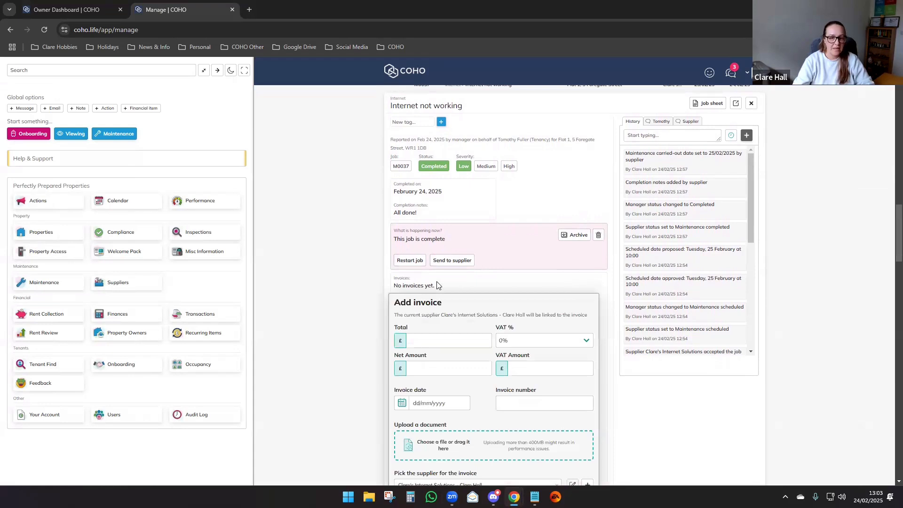
scroll(436, 285, down, 2)
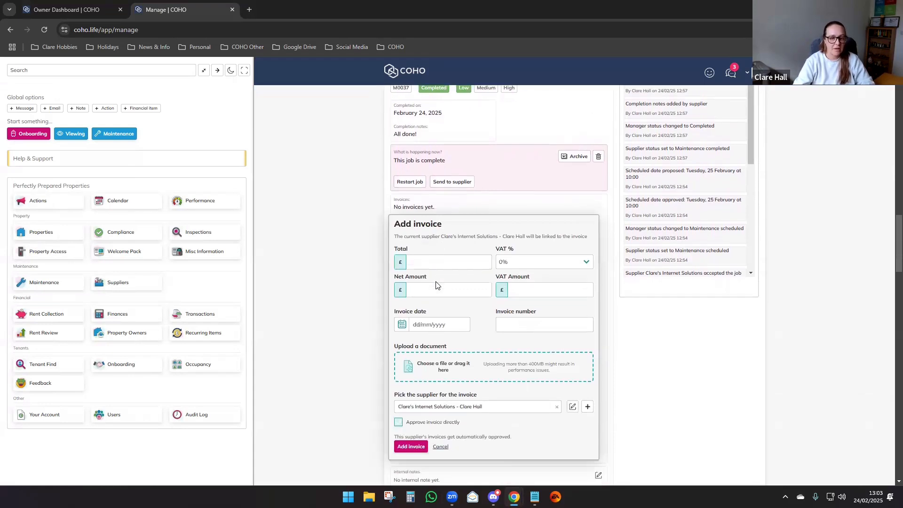
click(441, 447)
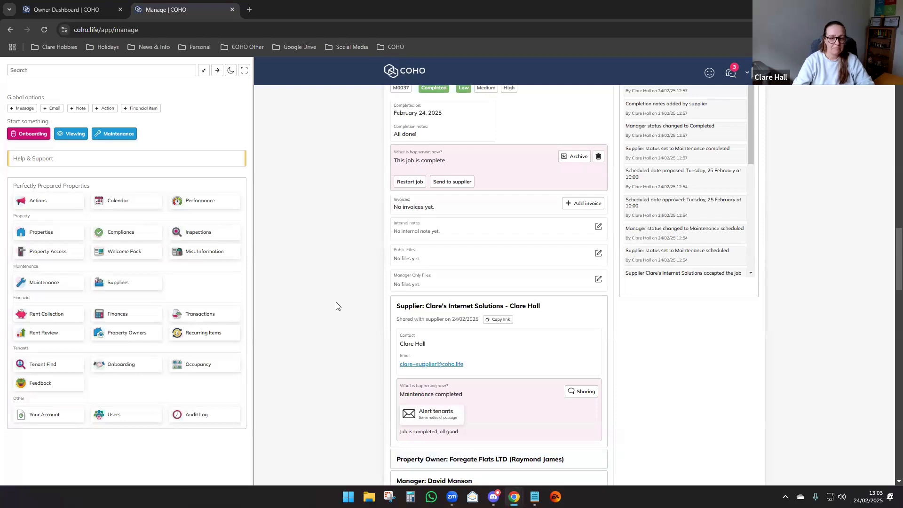
scroll(336, 306, down, 2)
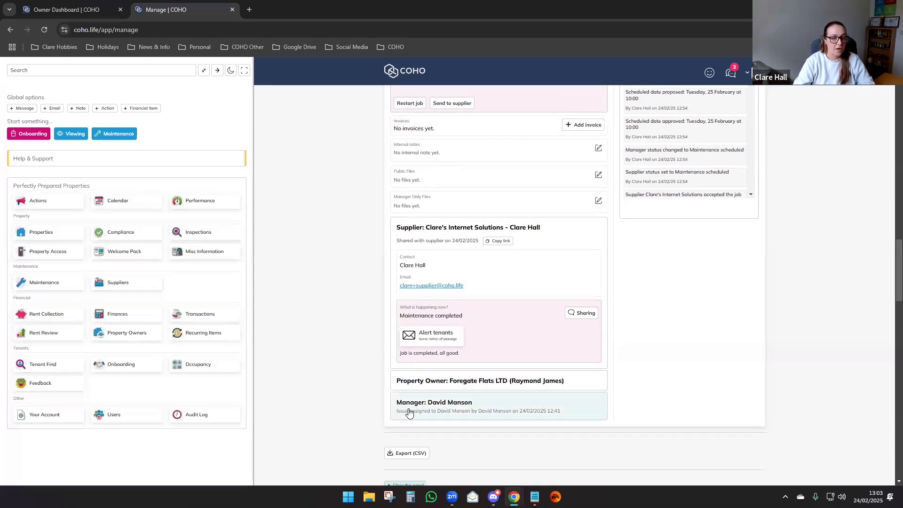
Step: Review the completed "Internet not working" issue's completion details and history entries
scroll(335, 309, up, 4)
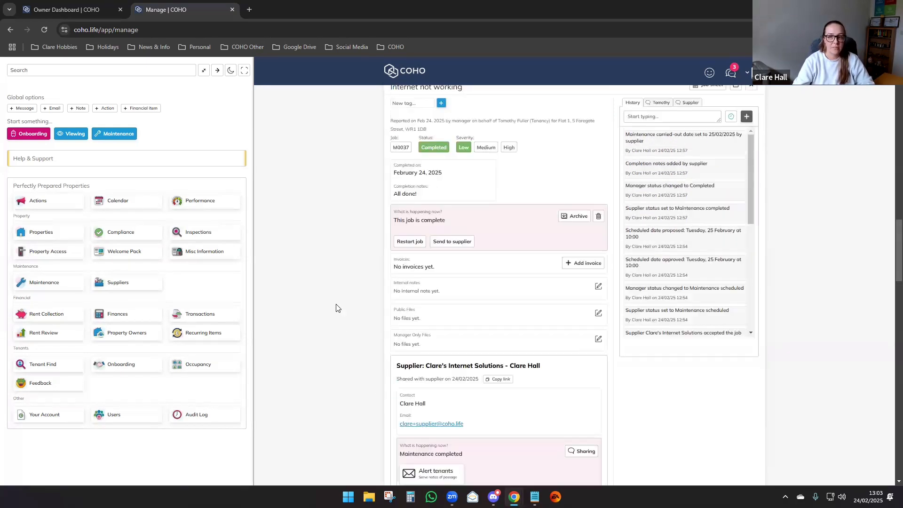
drag(750, 191, 752, 168)
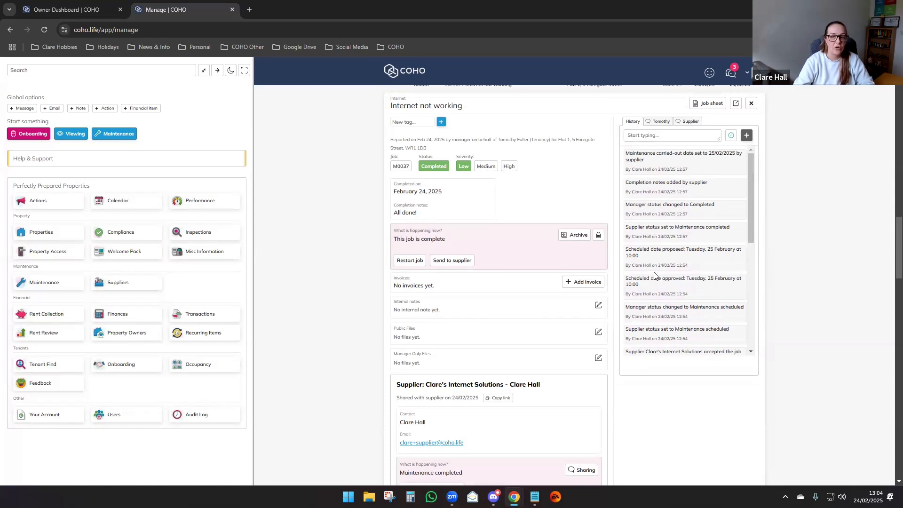
scroll(782, 241, up, 1)
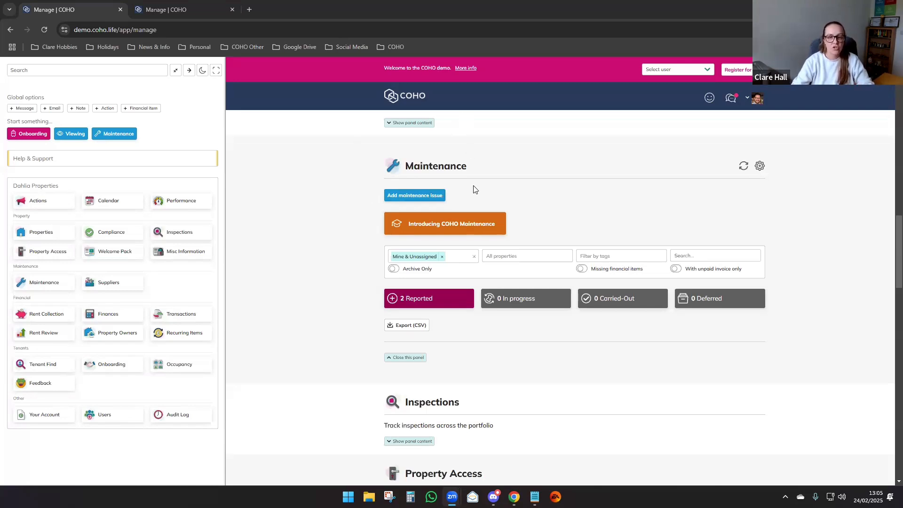
Step: Show the "Internet not working" category under Internet in the Maintenance Settings
click(761, 167)
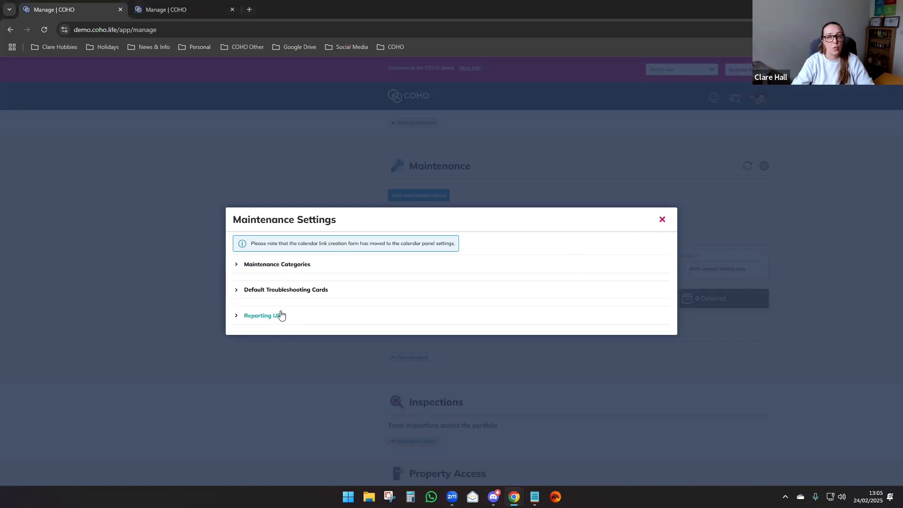
click(275, 266)
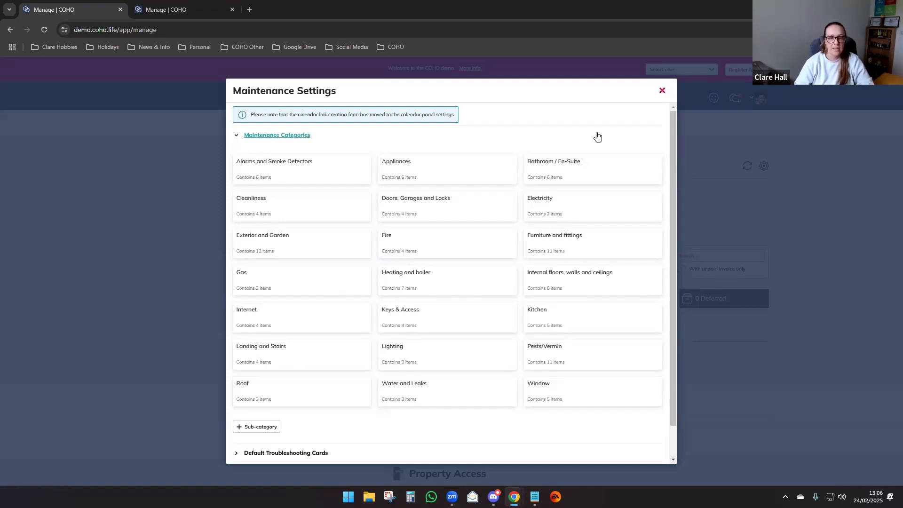
click(317, 319)
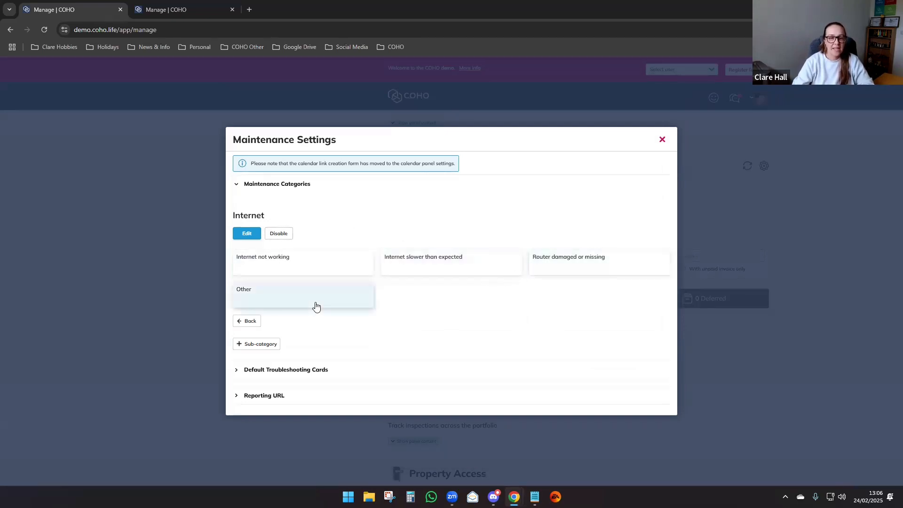
click(294, 267)
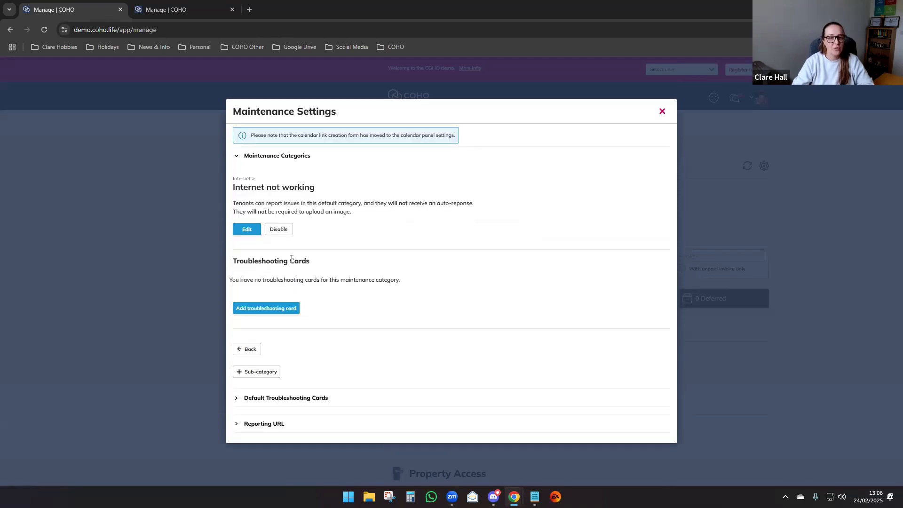
Step: Edit the "Internet not working" category, trying the Low, Medium and High severity levels and selecting Low
click(248, 231)
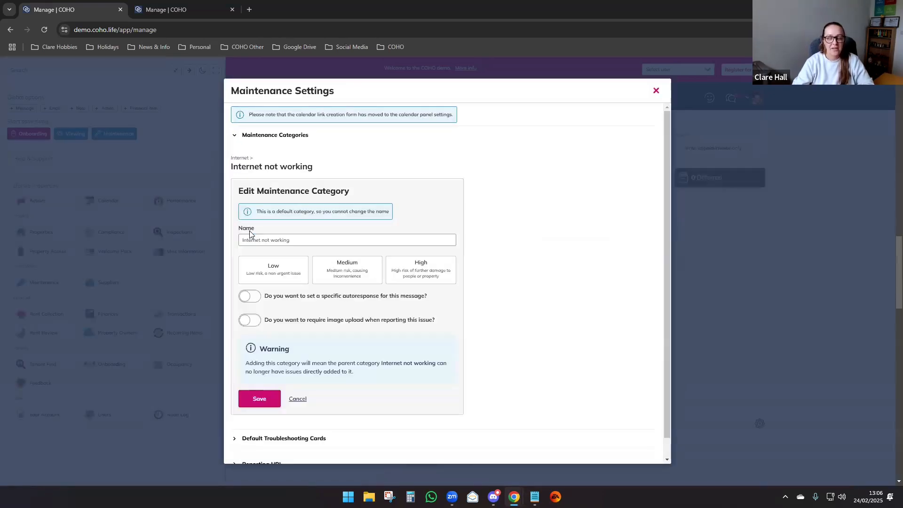
click(268, 270)
click(373, 271)
click(415, 270)
click(298, 268)
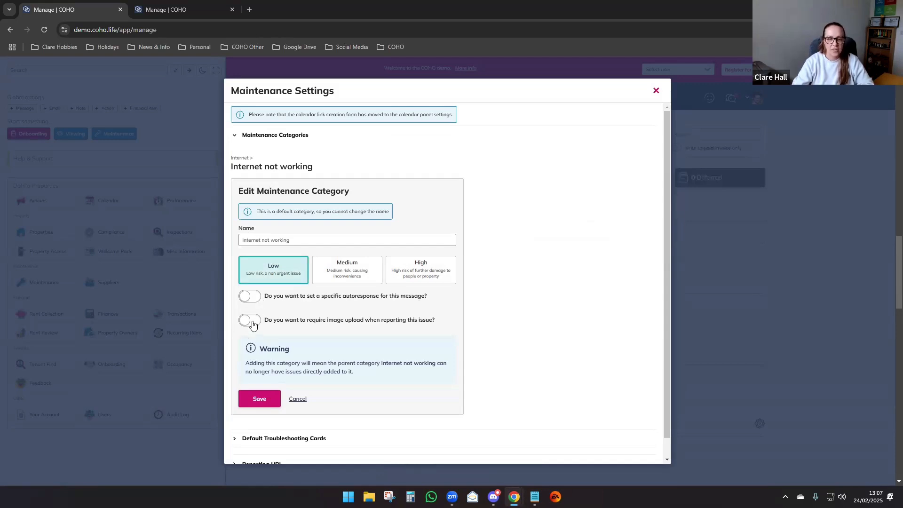
Step: Turn on the category's specific autoresponse, try the required image upload option, and cancel the category edit
click(245, 298)
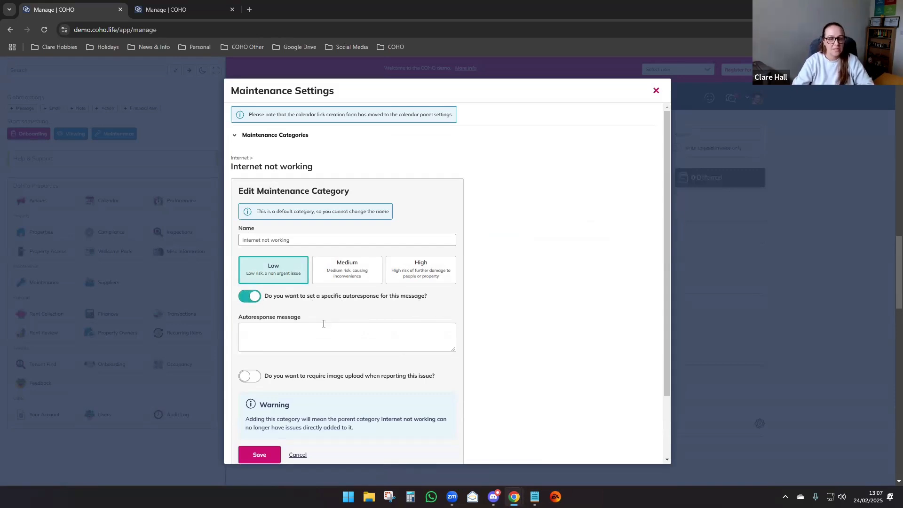
click(308, 331)
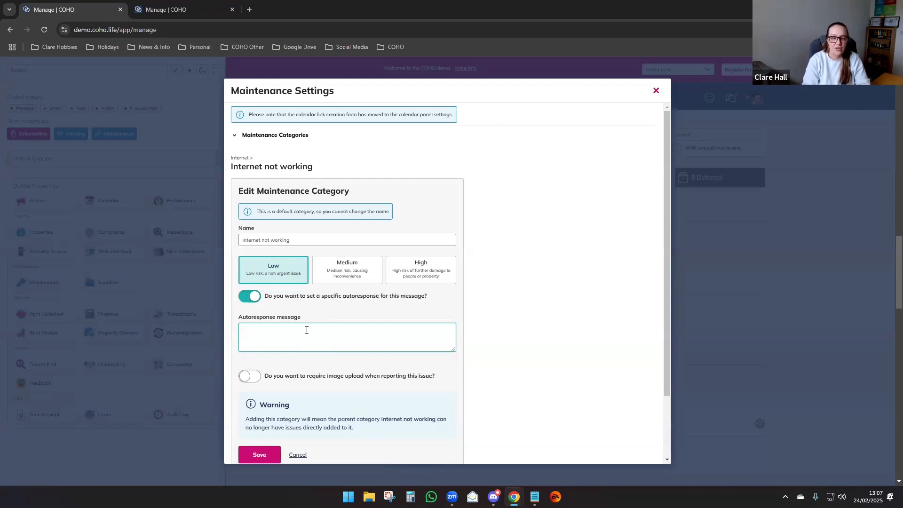
click(252, 379)
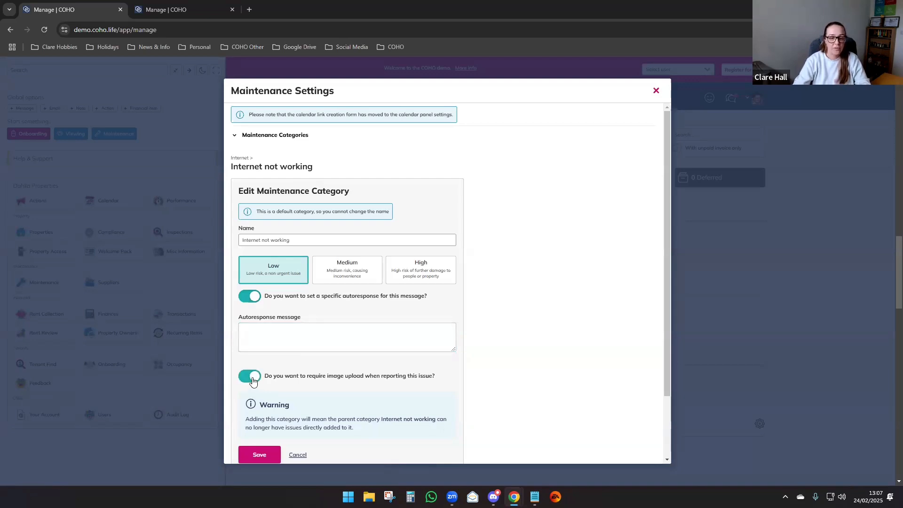
click(253, 379)
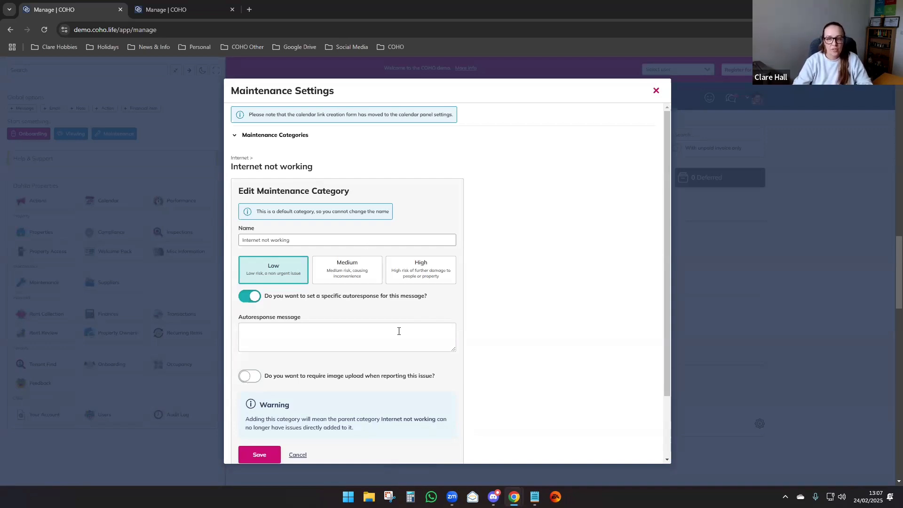
drag(667, 263, 671, 288)
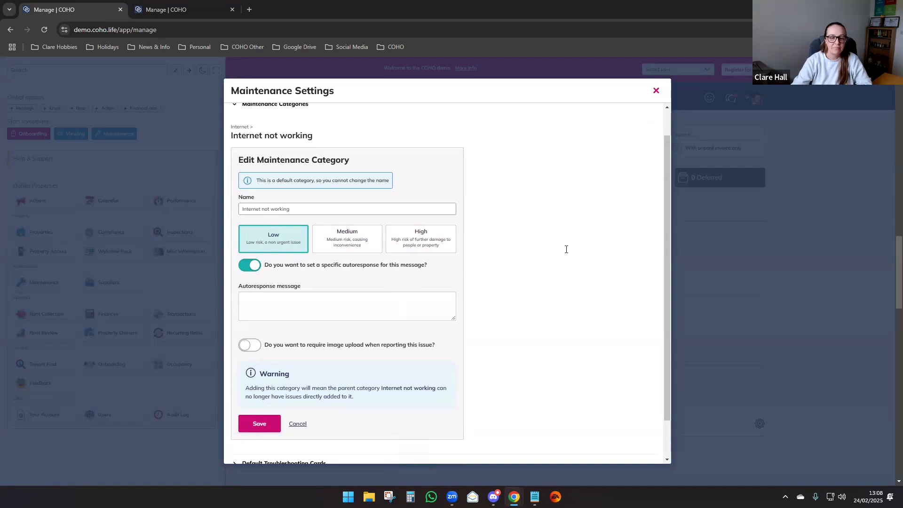
click(301, 425)
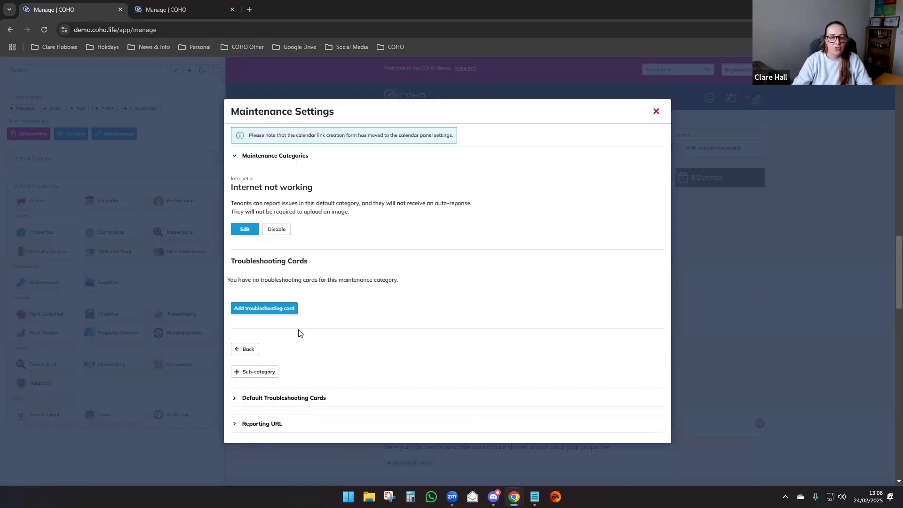
Step: Look over the new troubleshooting card form's title, description, image, file and video fields, and cancel it
click(271, 311)
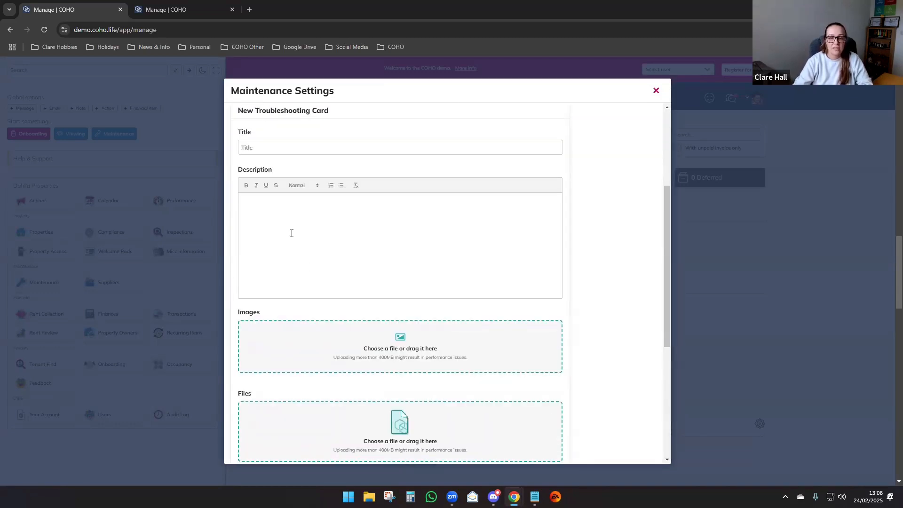
scroll(363, 298, down, 2)
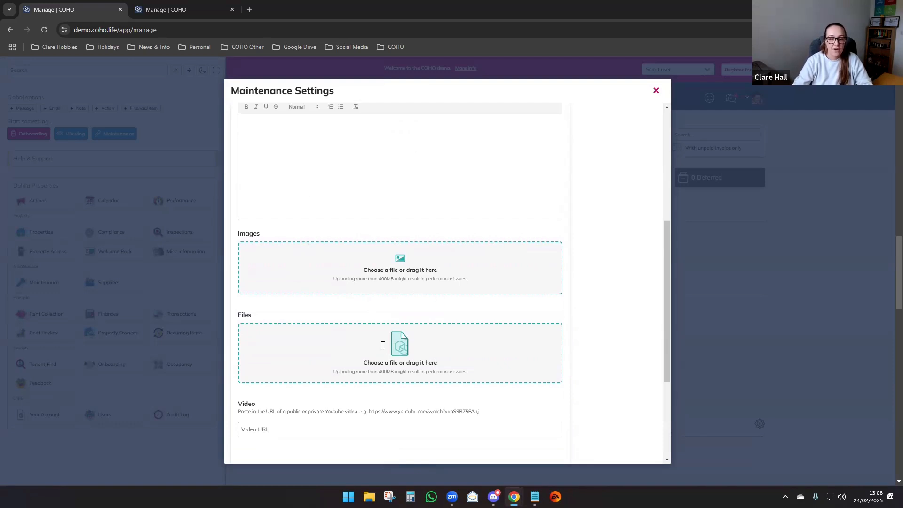
scroll(390, 345, down, 2)
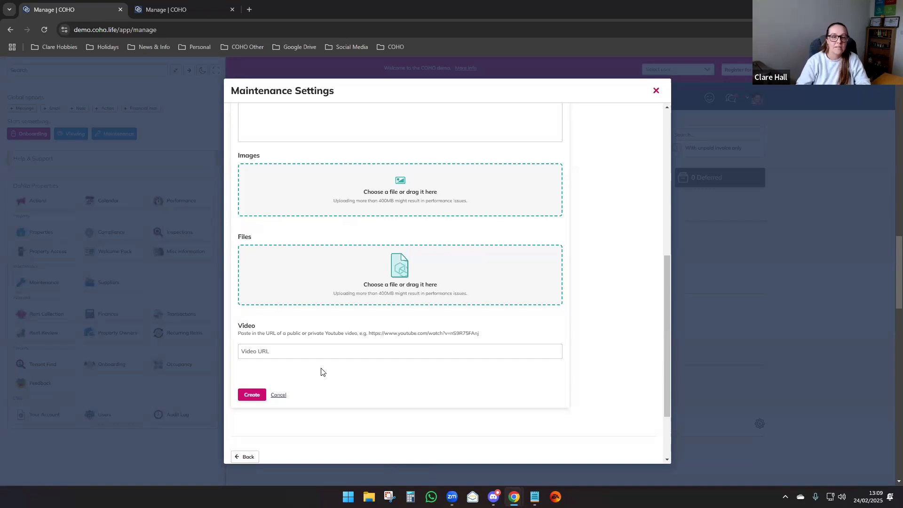
scroll(322, 373, up, 5)
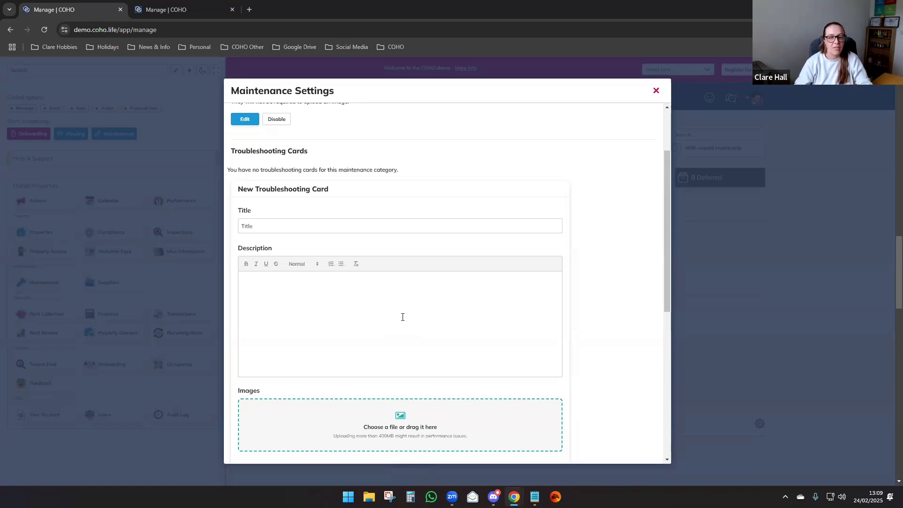
scroll(403, 317, down, 3)
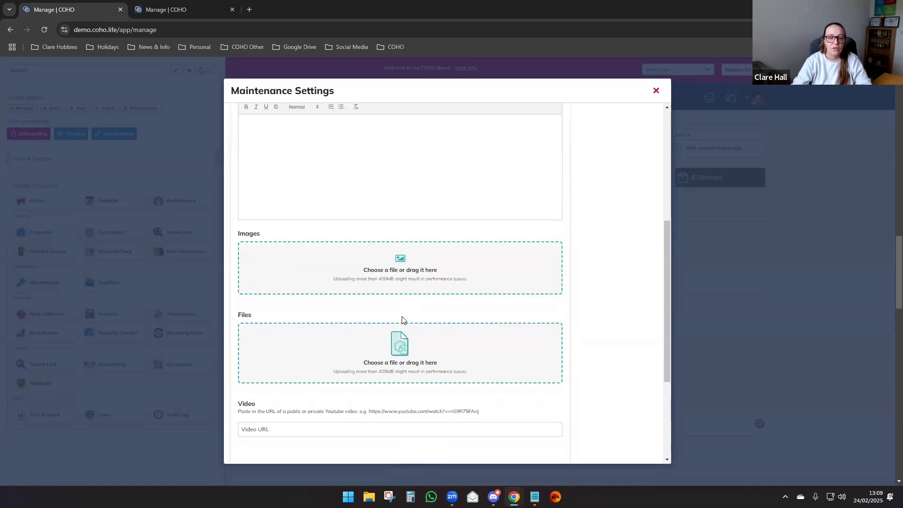
scroll(303, 363, down, 3)
click(281, 309)
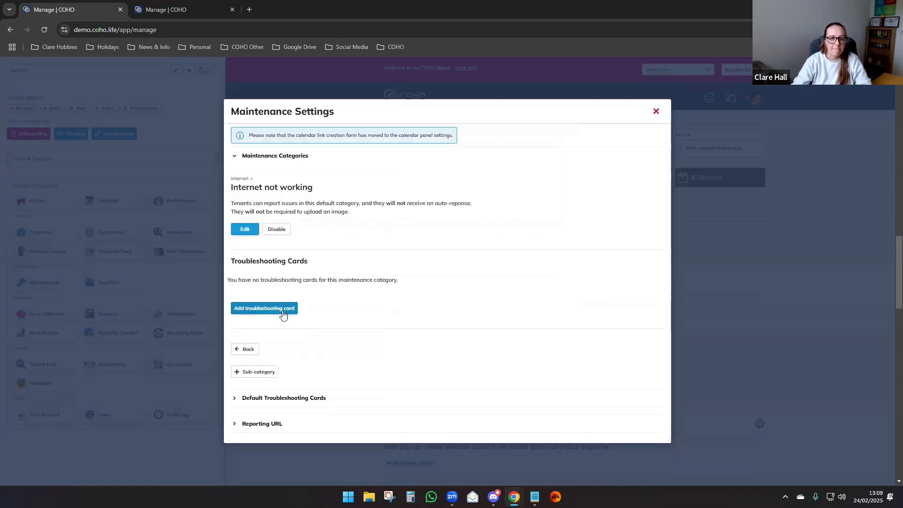
Step: Return to the full list of maintenance categories and collapse it
click(253, 352)
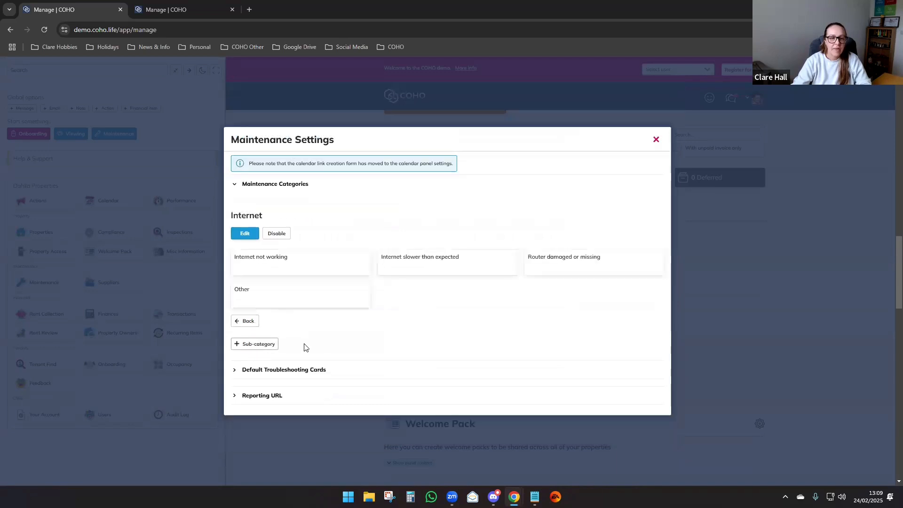
click(250, 321)
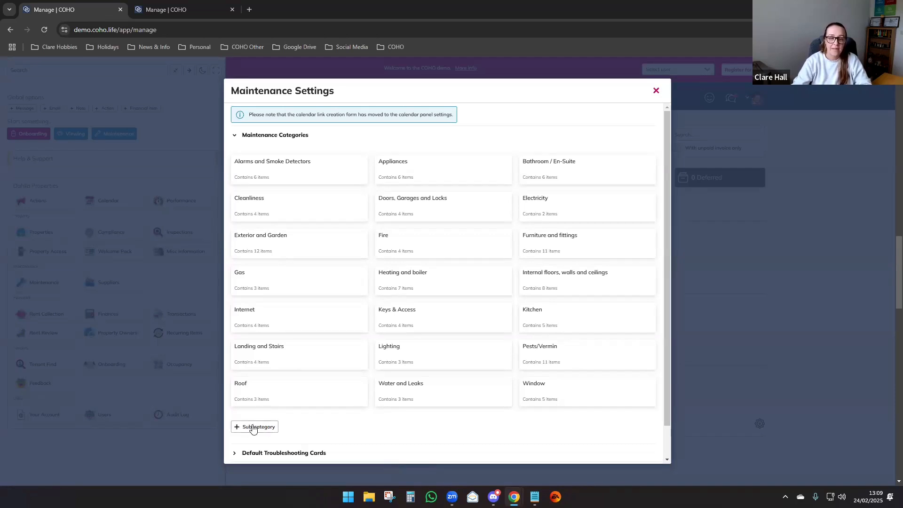
click(295, 135)
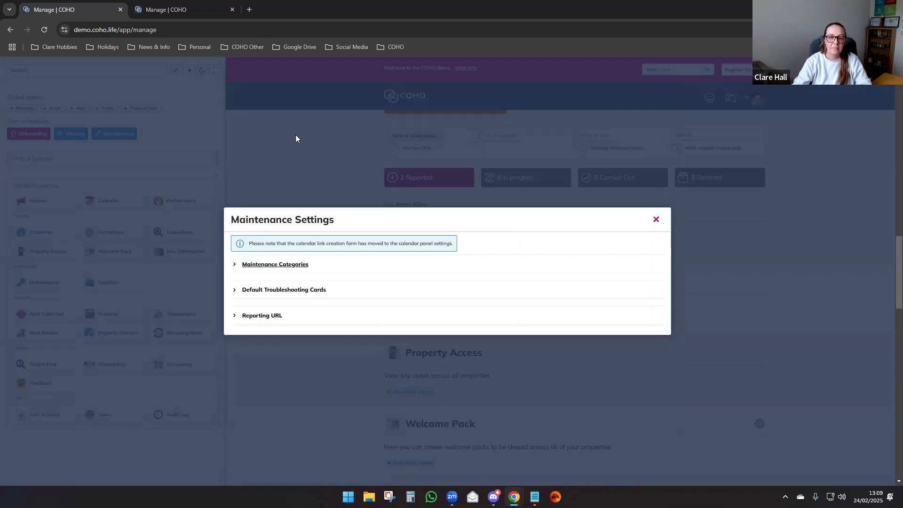
Step: Read about COHO's default troubleshooting cards without adding them, view the reporting link and QR code, and close the Maintenance Settings
click(281, 289)
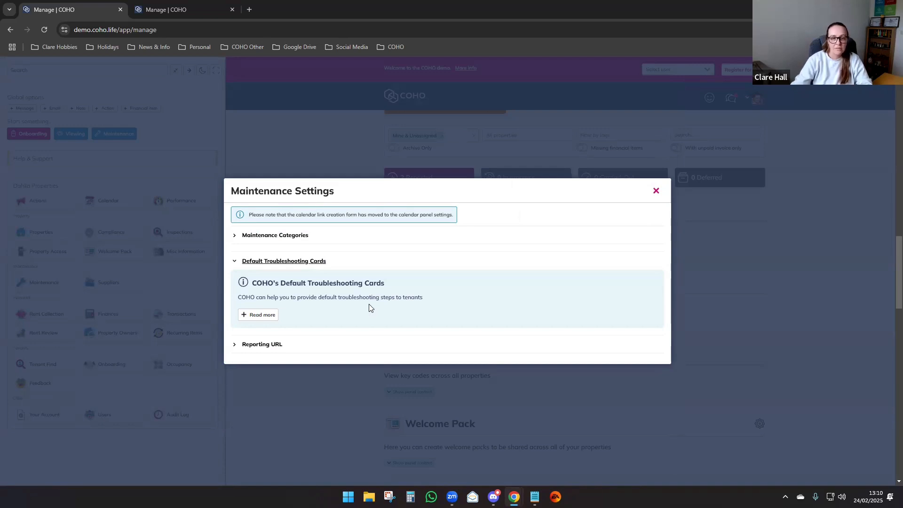
click(252, 316)
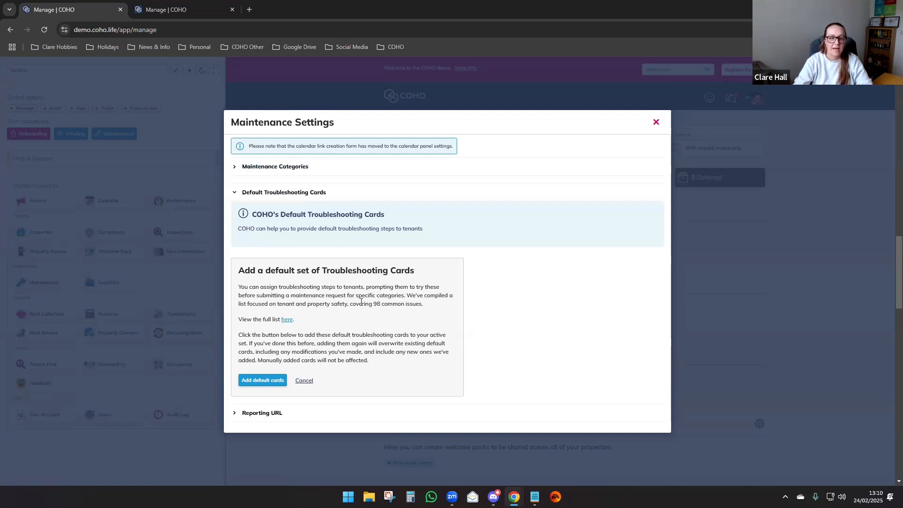
click(311, 380)
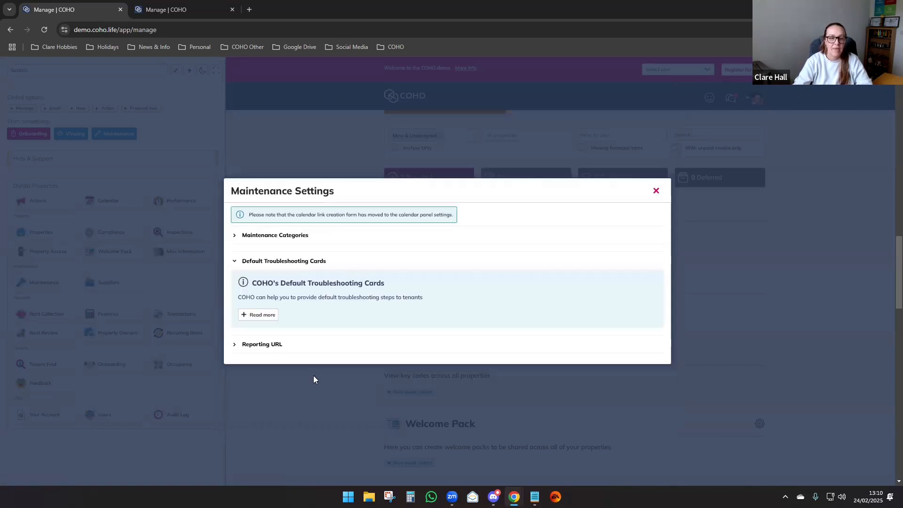
click(267, 345)
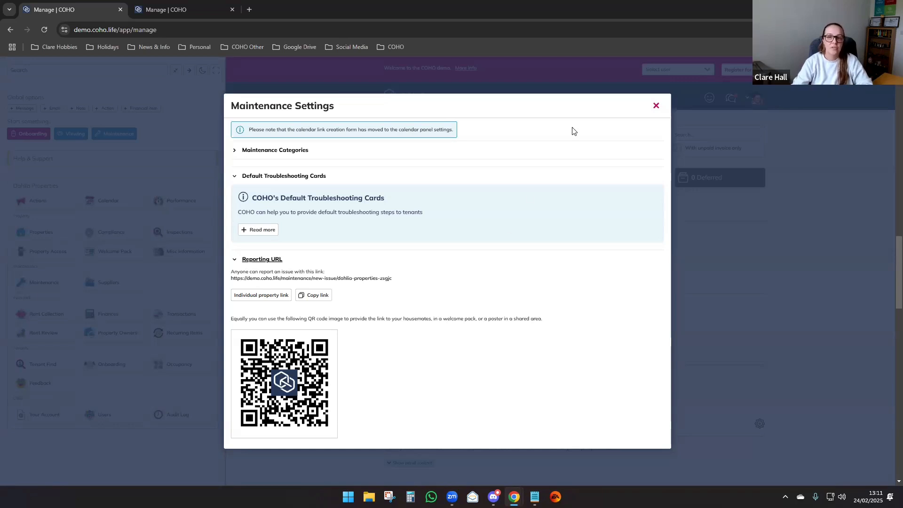
click(657, 107)
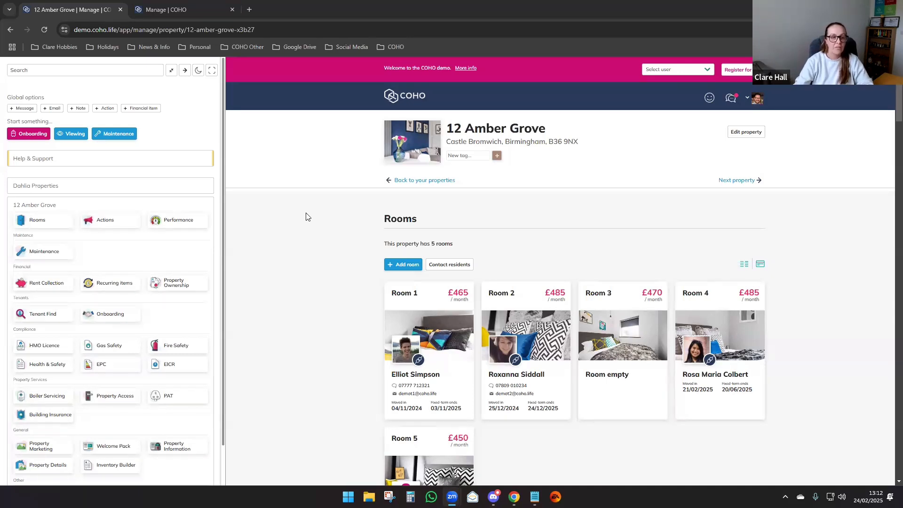
Step: Open the individual property's maintenance settings and show the autoresponse message option, leaving it off
click(66, 254)
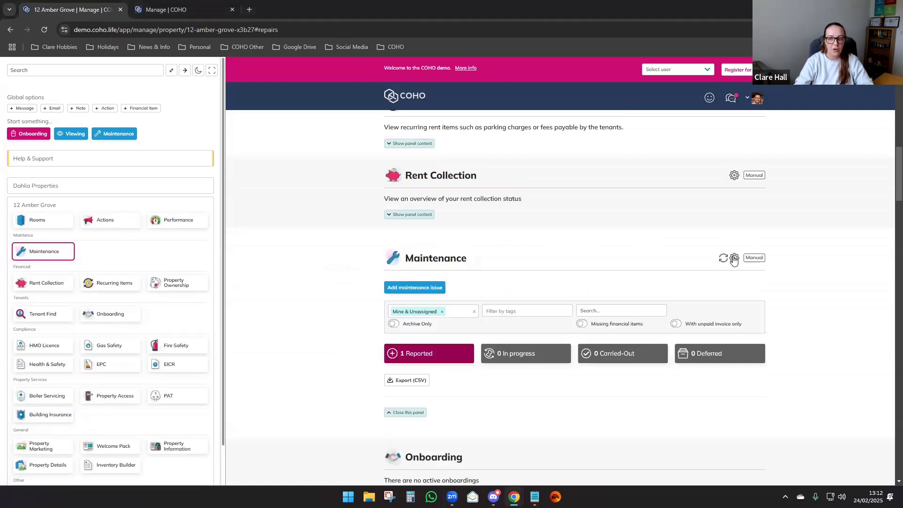
click(734, 258)
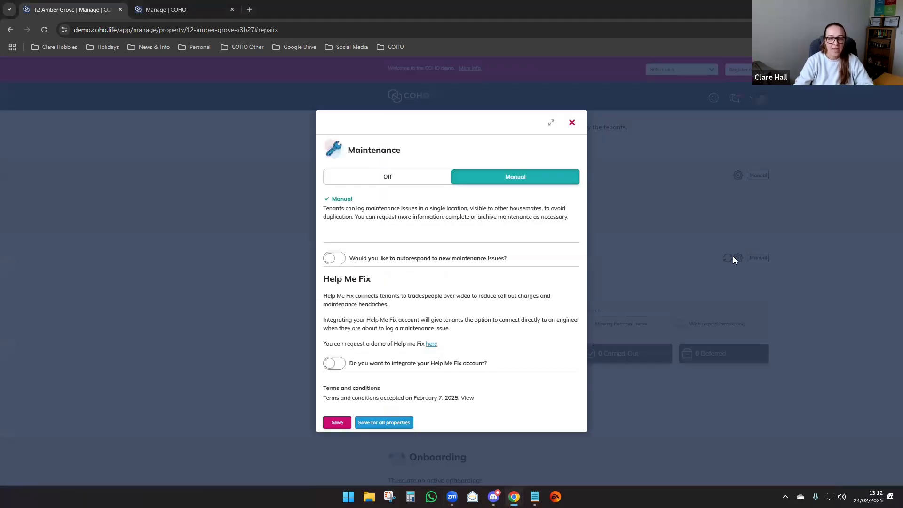
click(330, 260)
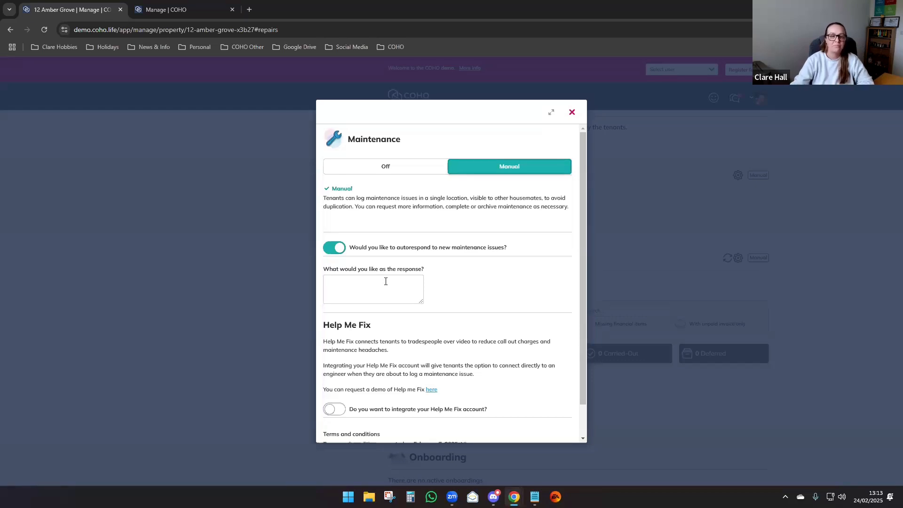
click(337, 254)
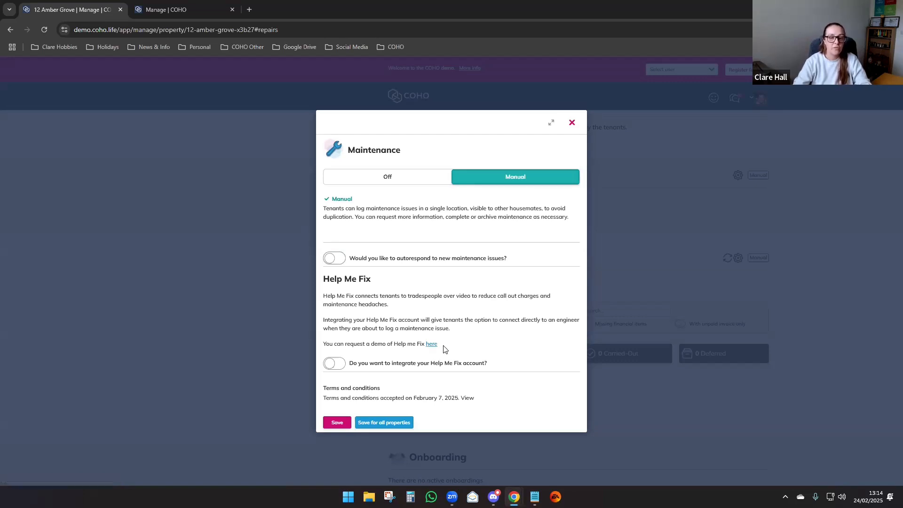
Step: Turn on the Help Me Fix account integration and allow tenants to bypass the video call and log directly
click(335, 364)
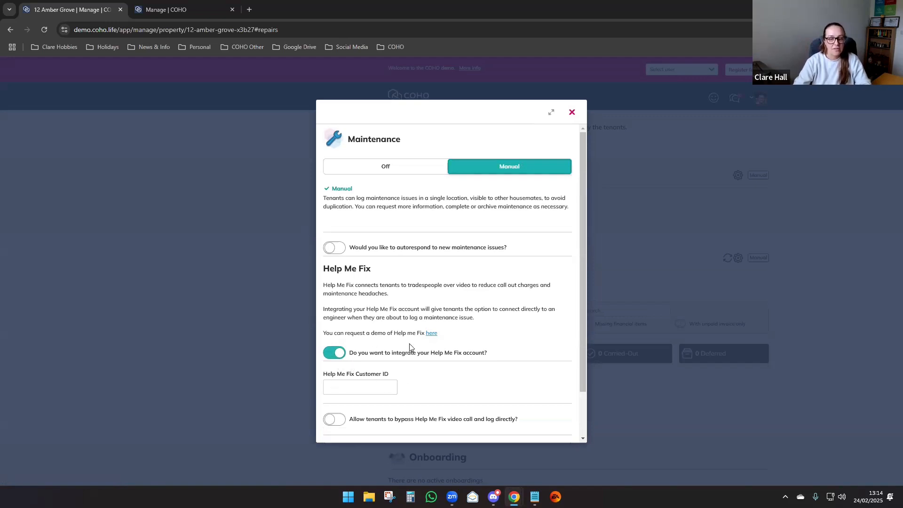
scroll(409, 347, down, 2)
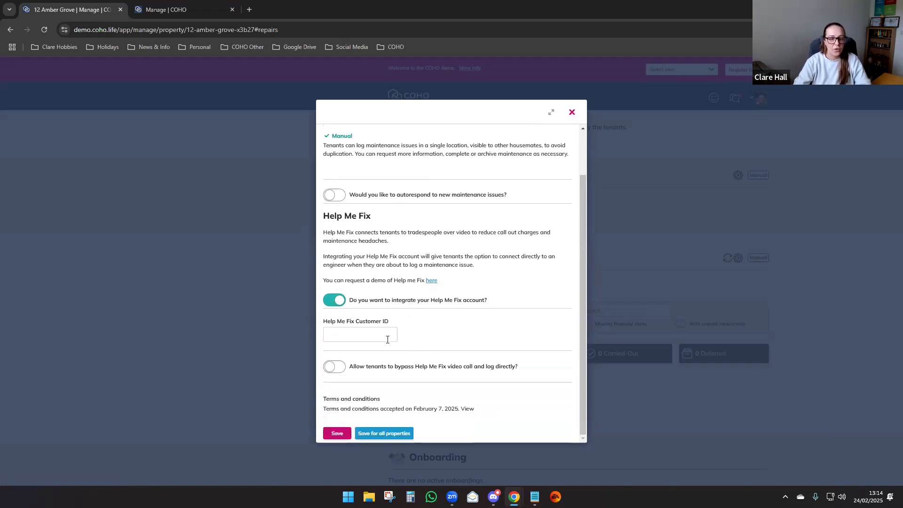
click(330, 371)
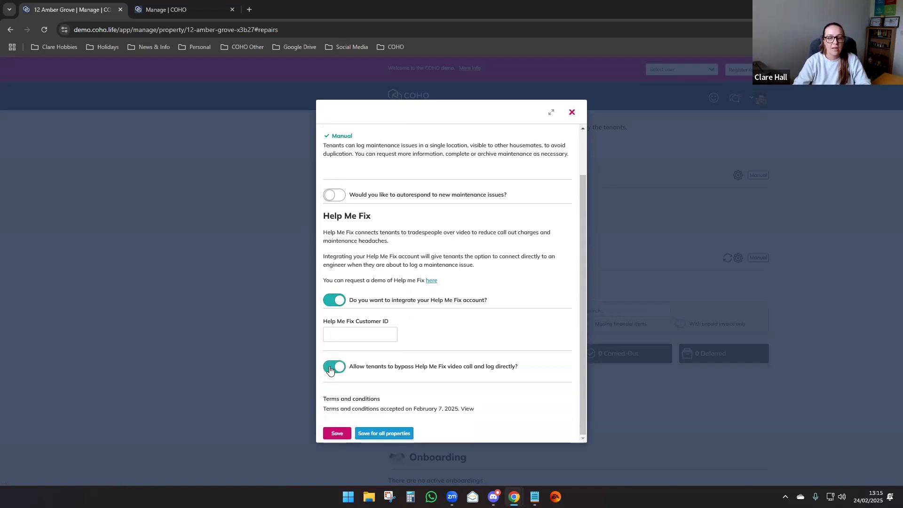